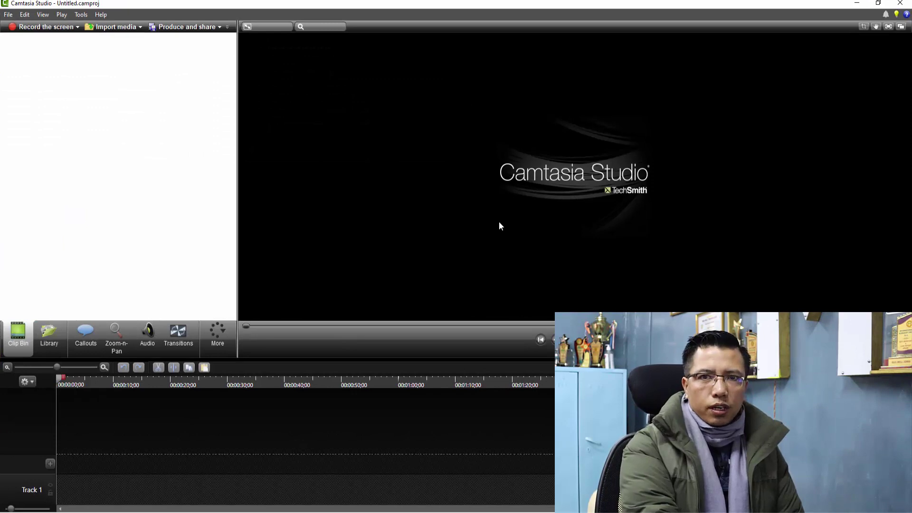
# - Import images 1 to 5 from the allu folder and place them one after another on Track 2
pyautogui.click(124, 27)
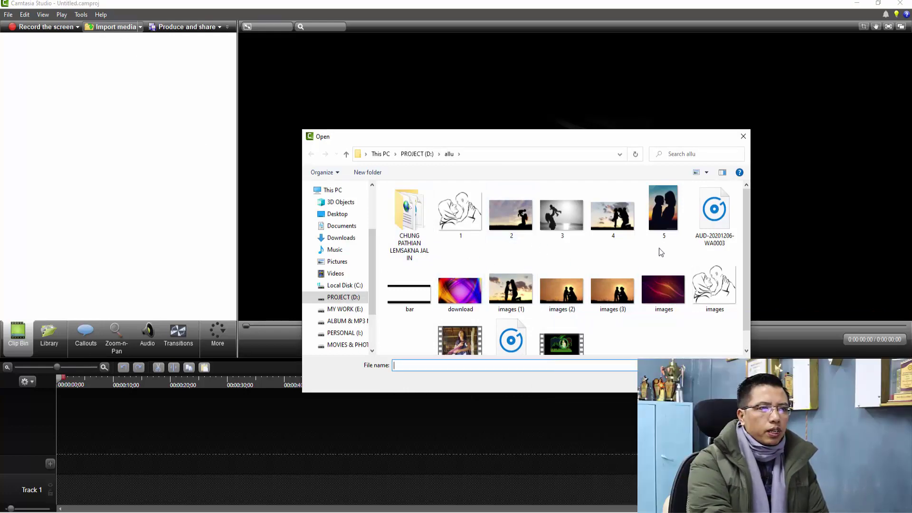
pyautogui.moveTo(659, 248); pyautogui.dragTo(452, 233)
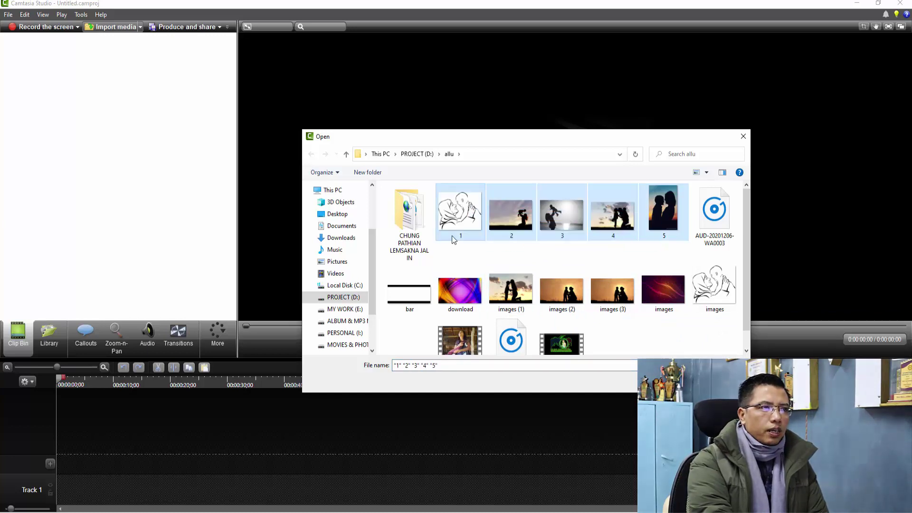
pyautogui.press('Return')
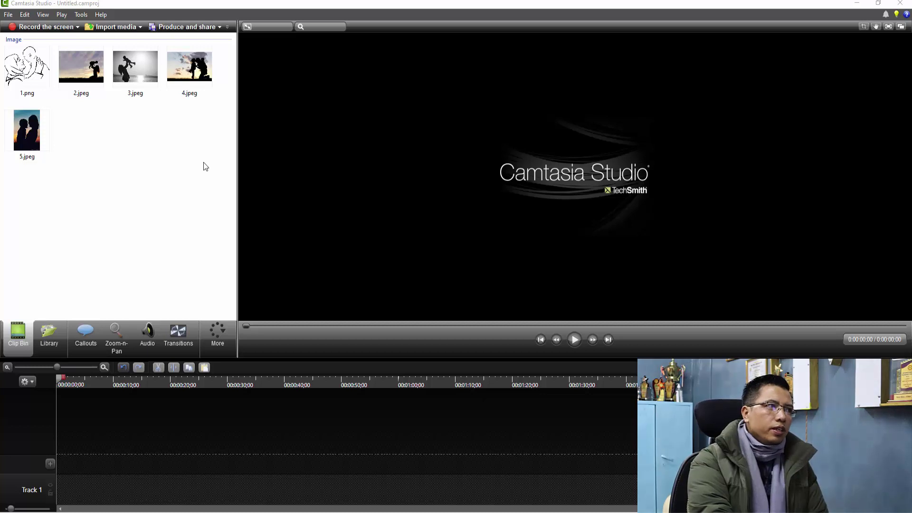
pyautogui.moveTo(204, 167); pyautogui.dragTo(110, 464)
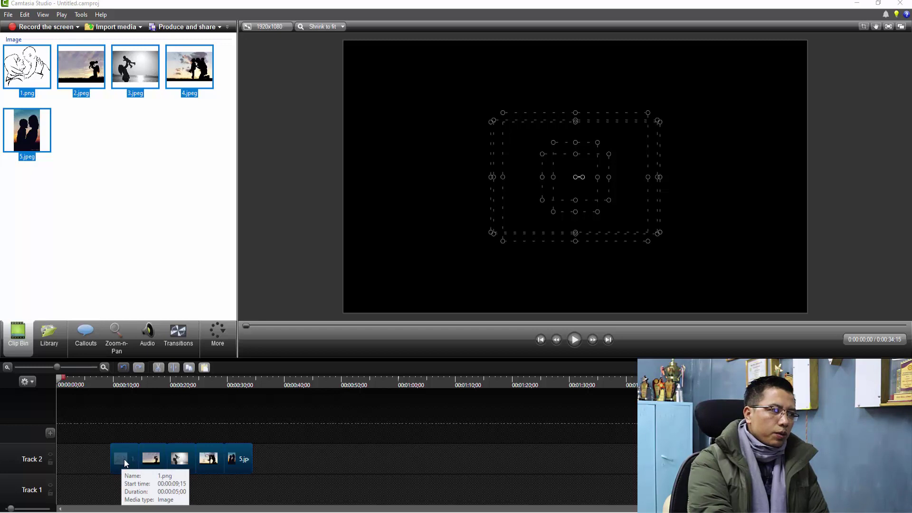
# - Enlarge all five selected images together on the canvas until 1.png fills the full canvas height, and deselect them
pyautogui.click(130, 384)
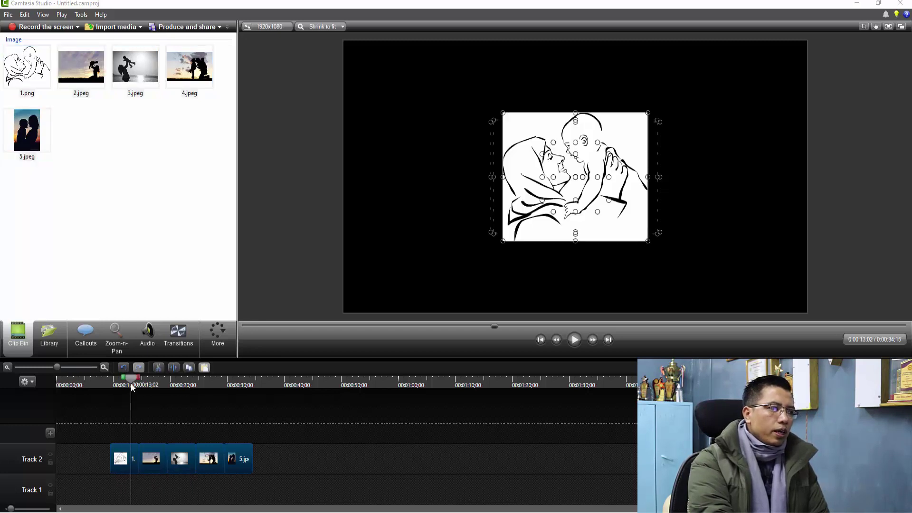
pyautogui.moveTo(130, 384); pyautogui.dragTo(132, 431)
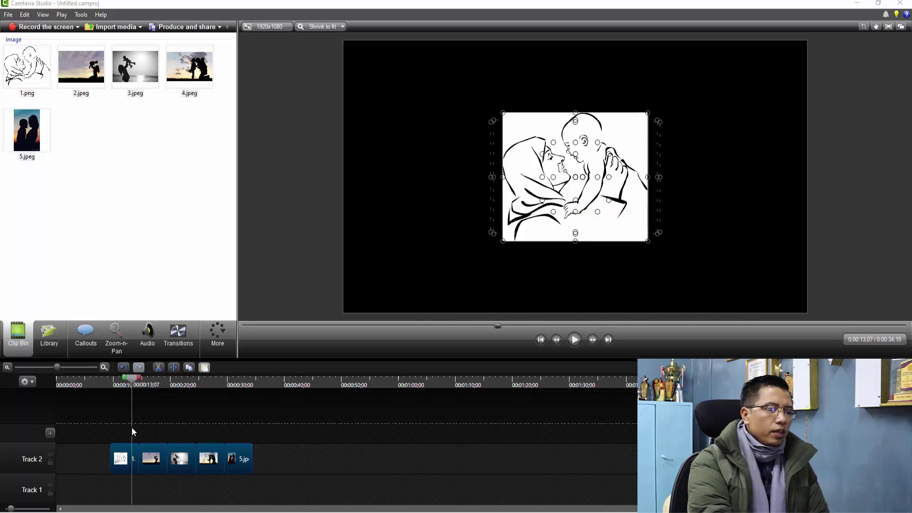
pyautogui.moveTo(503, 243); pyautogui.dragTo(445, 315)
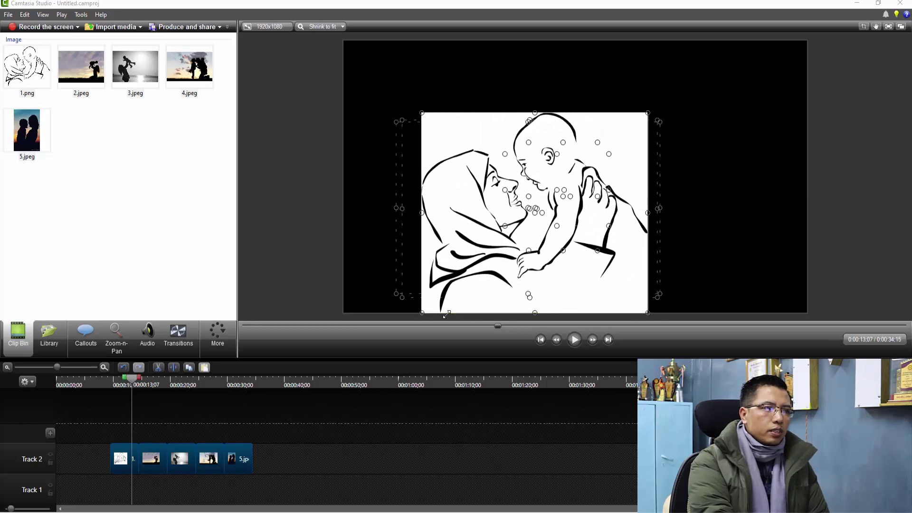
pyautogui.moveTo(648, 113); pyautogui.dragTo(709, 41)
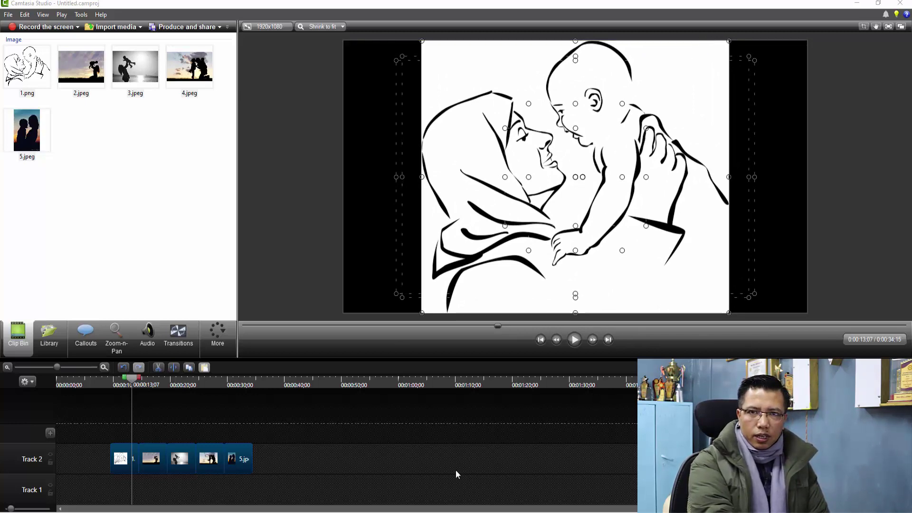
pyautogui.click(285, 468)
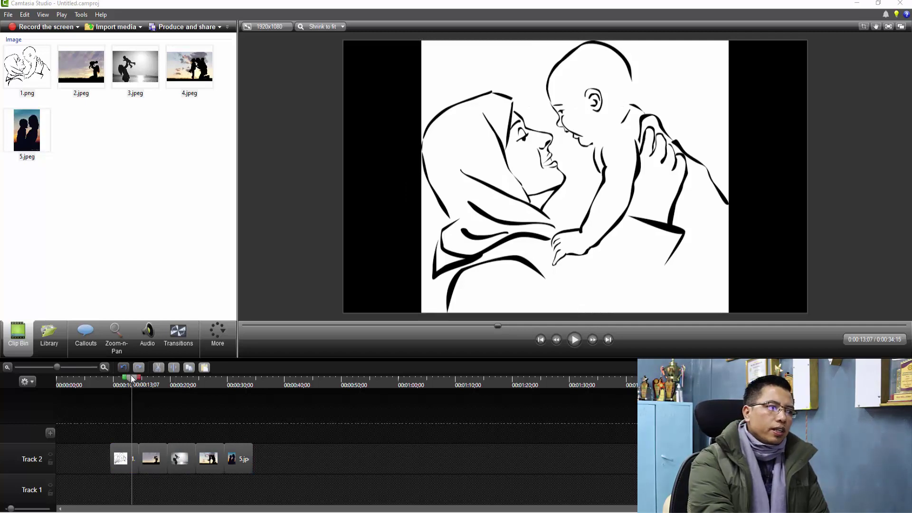
# - Select 2.jpeg at its place in the timeline and enlarge it proportionally down to the canvas's lower edge
pyautogui.moveTo(131, 377); pyautogui.dragTo(160, 378)
pyautogui.click(508, 201)
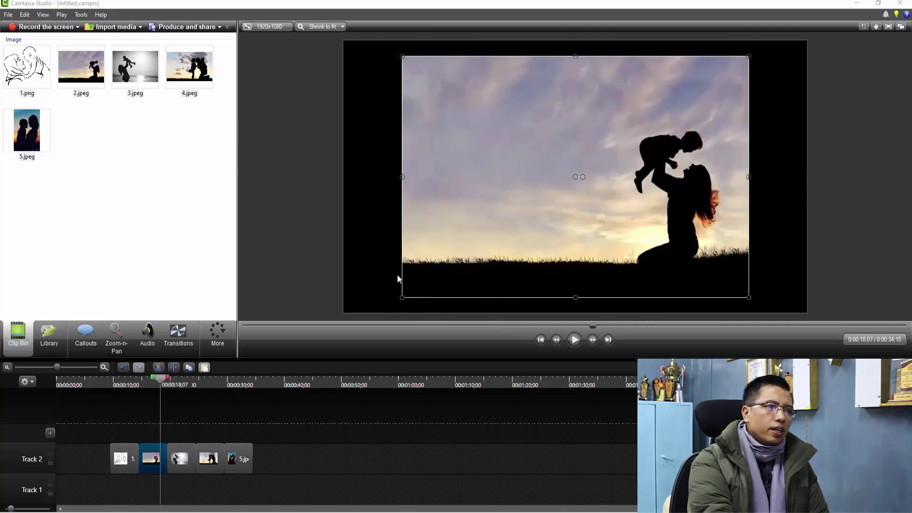
pyautogui.moveTo(400, 295); pyautogui.dragTo(395, 315)
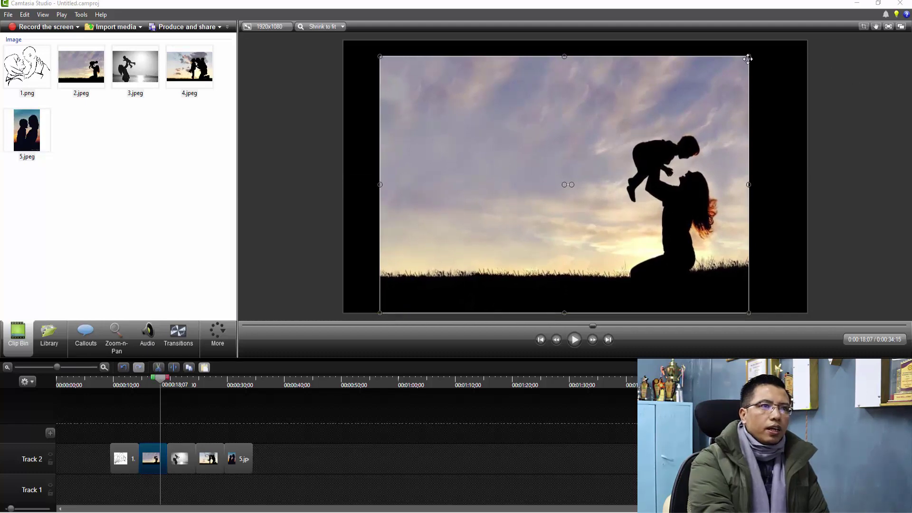
# - Try enlarging 2.jpeg to the canvas height and squeezing and widening it horizontally, and undo these three resizes
pyautogui.moveTo(750, 54); pyautogui.dragTo(770, 41)
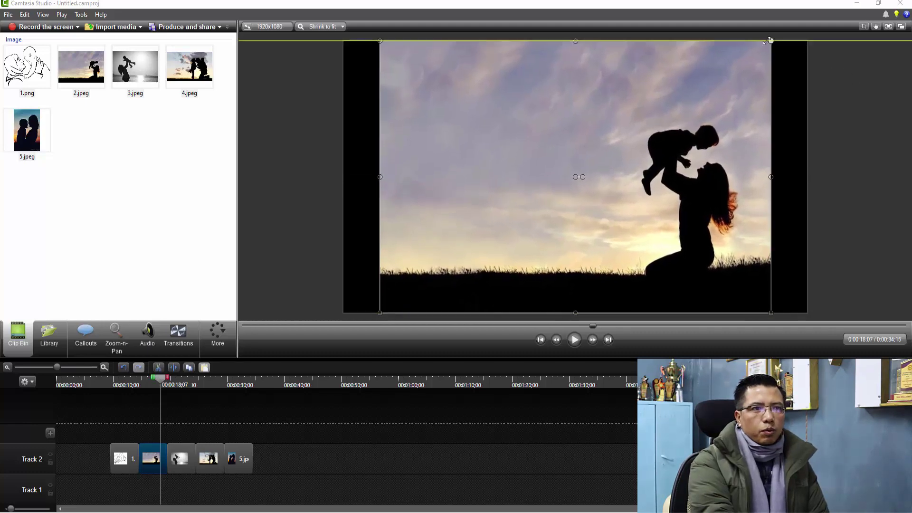
pyautogui.moveTo(771, 177); pyautogui.dragTo(469, 265)
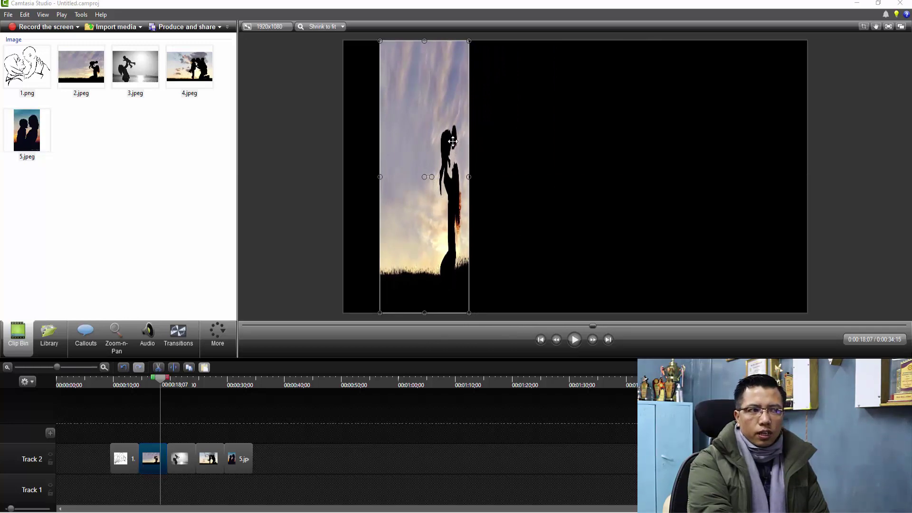
pyautogui.moveTo(470, 177); pyautogui.dragTo(812, 175)
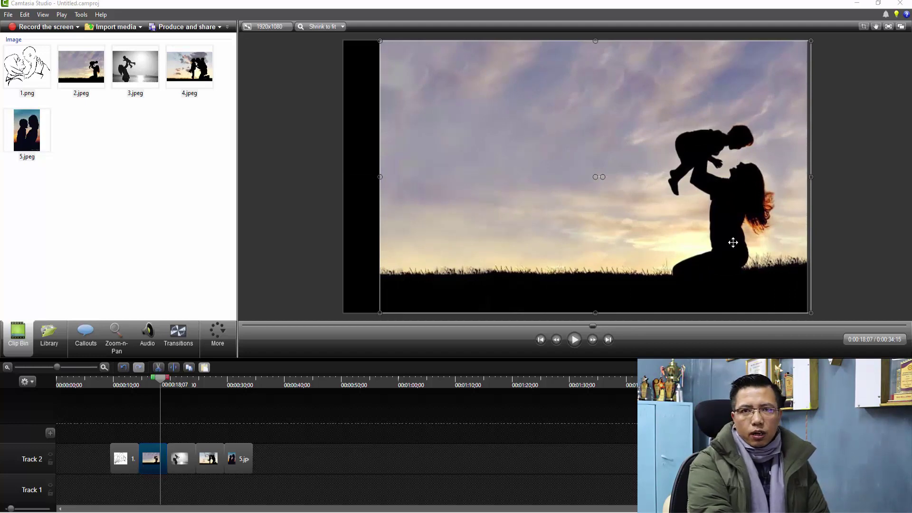
pyautogui.hotkey('ctrl', 'z')
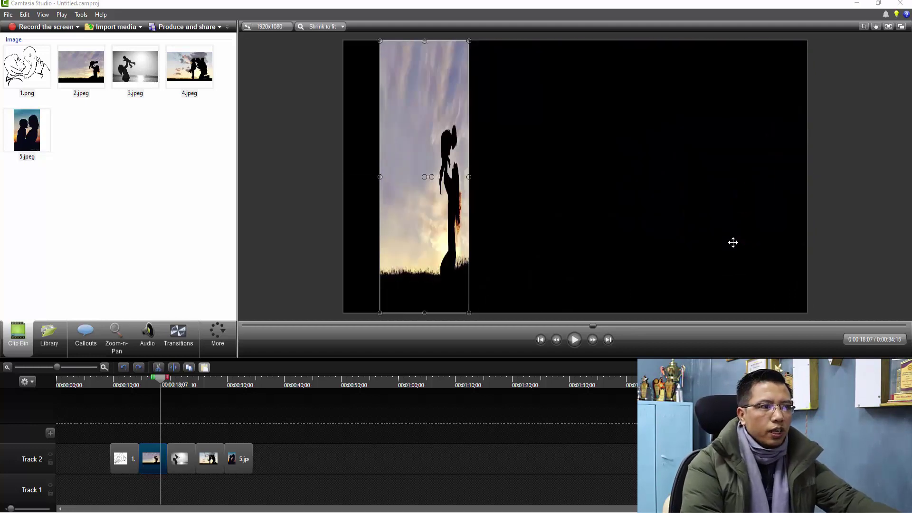
pyautogui.hotkey('ctrl', 'z')
pyautogui.hotkey('ctrl', 'z')
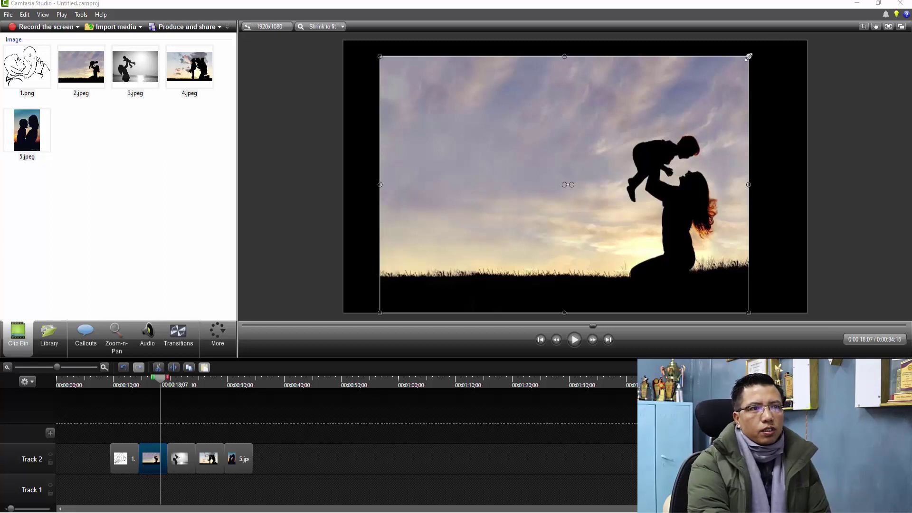
# - Enlarge 2.jpeg proportionally to the canvas's upper edge, and scale 3.jpeg to fill the full canvas height
pyautogui.moveTo(749, 56); pyautogui.dragTo(766, 42)
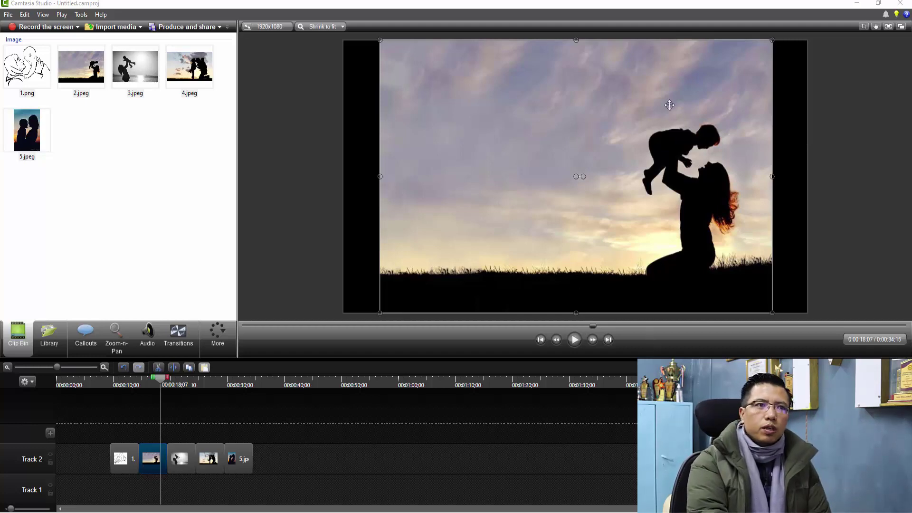
pyautogui.moveTo(163, 377); pyautogui.dragTo(182, 384)
pyautogui.click(533, 214)
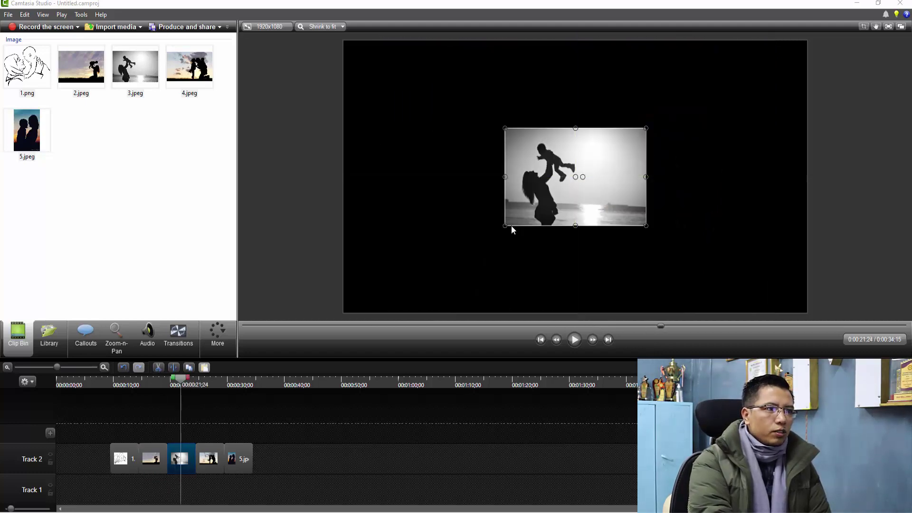
pyautogui.moveTo(505, 226); pyautogui.dragTo(451, 314)
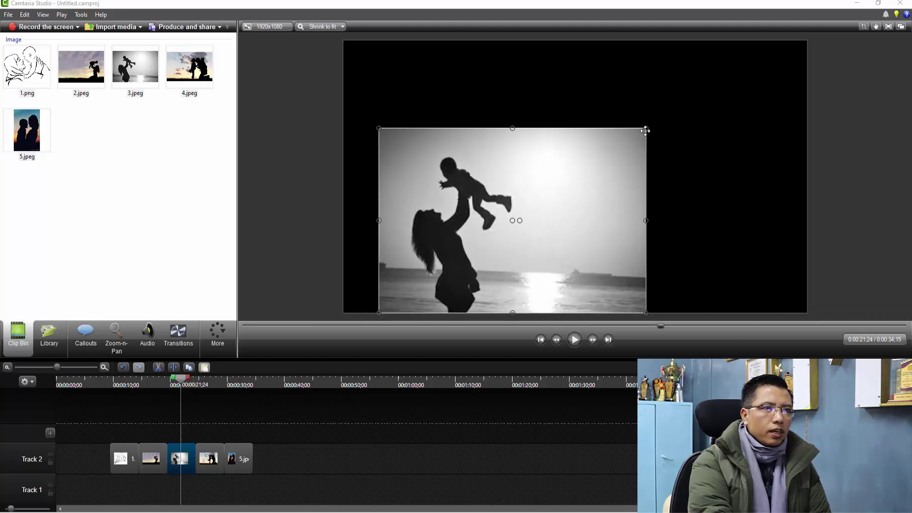
pyautogui.moveTo(646, 129); pyautogui.dragTo(689, 41)
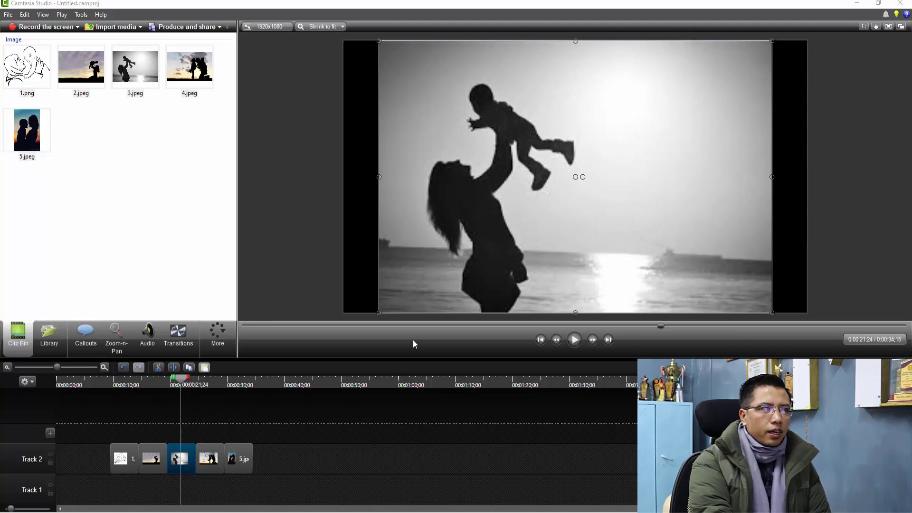
# - Enlarge 4.jpeg proportionally on the canvas until it fills the full canvas height
pyautogui.click(213, 383)
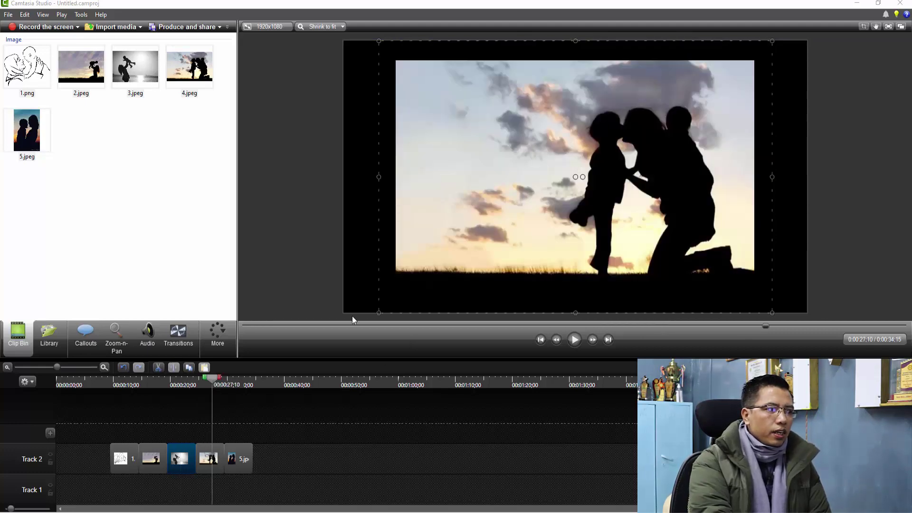
pyautogui.click(398, 284)
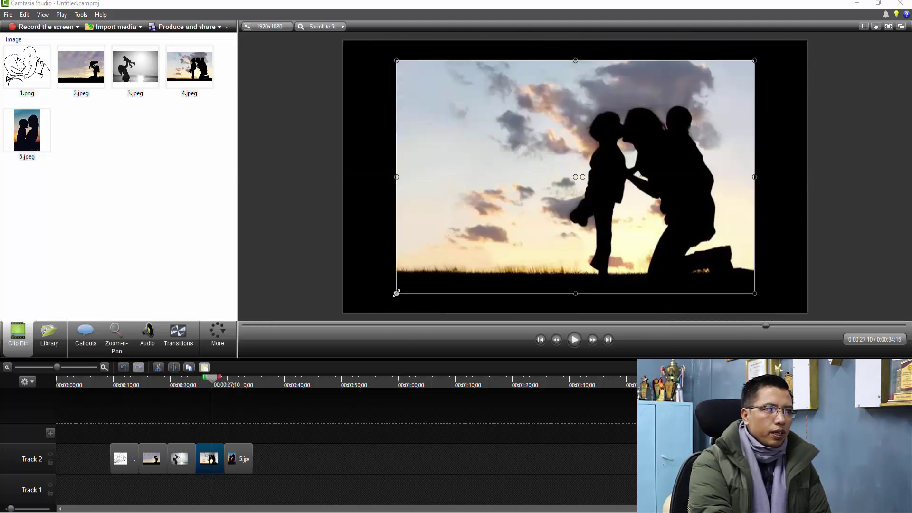
pyautogui.moveTo(396, 293); pyautogui.dragTo(366, 313)
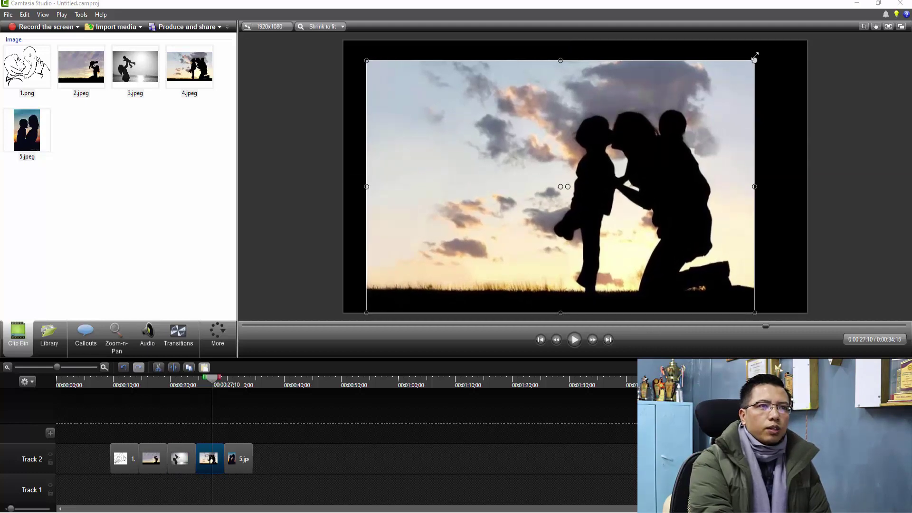
pyautogui.moveTo(755, 57); pyautogui.dragTo(785, 41)
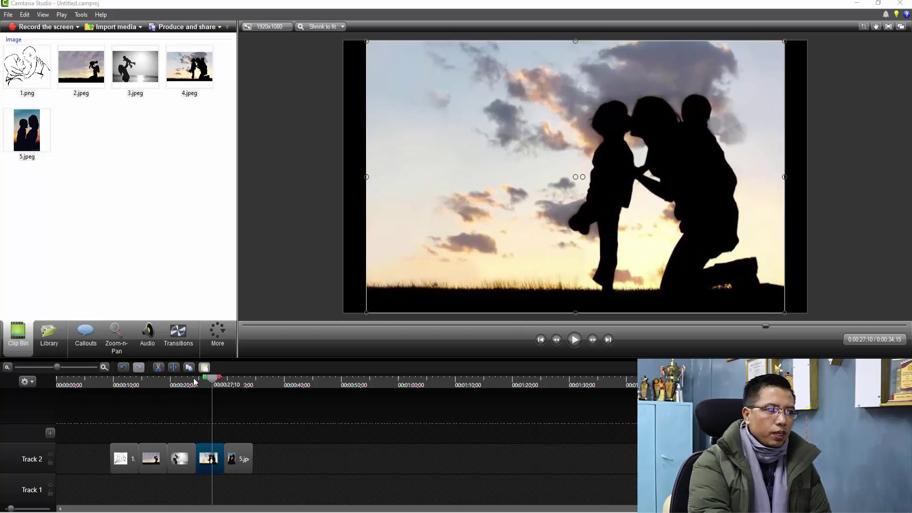
# - Enlarge 5.jpeg proportionally on the canvas to nearly the full canvas height
pyautogui.moveTo(214, 379); pyautogui.dragTo(243, 380)
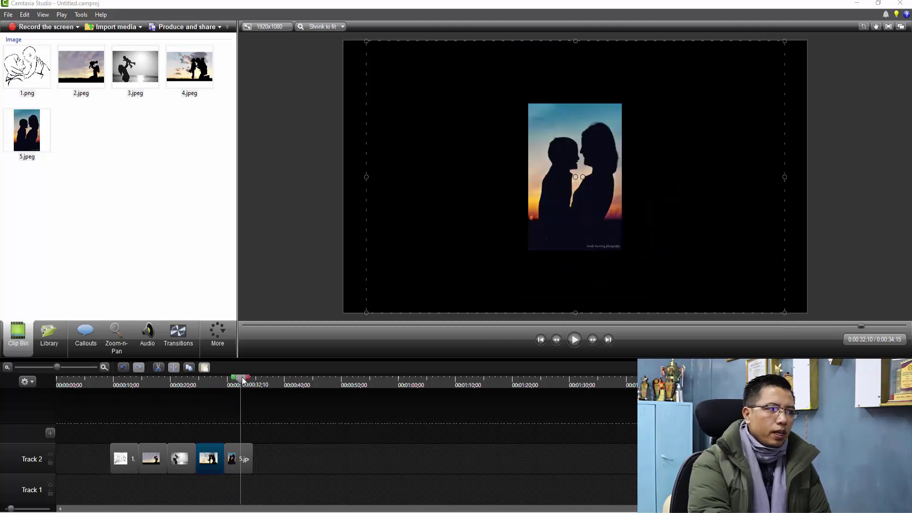
pyautogui.click(554, 243)
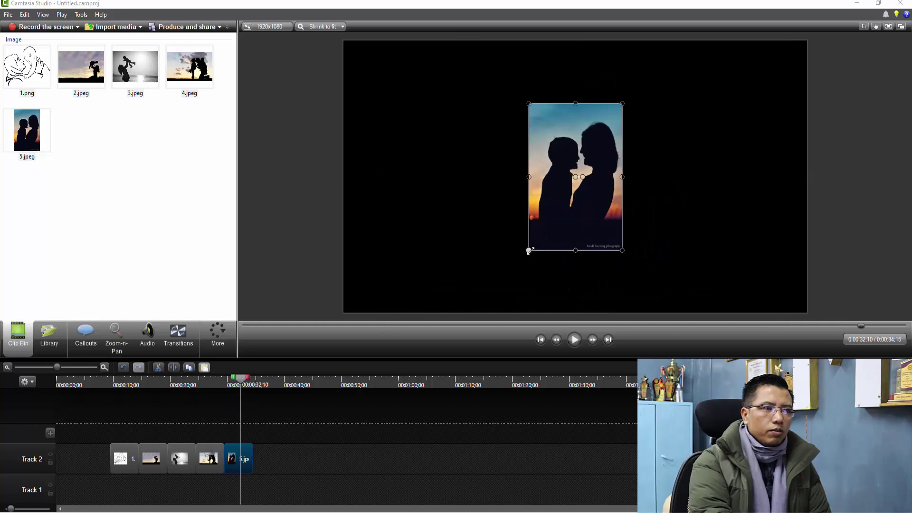
pyautogui.moveTo(530, 250); pyautogui.dragTo(503, 310)
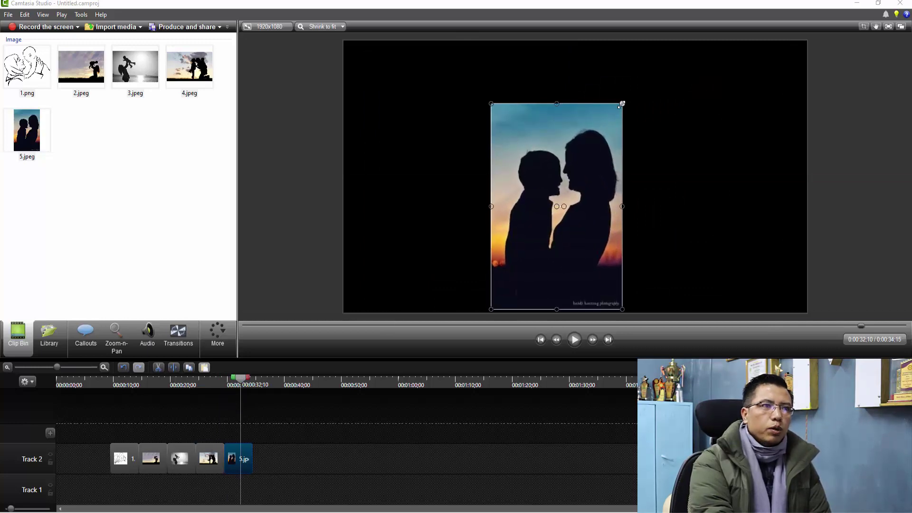
pyautogui.moveTo(622, 104); pyautogui.dragTo(662, 41)
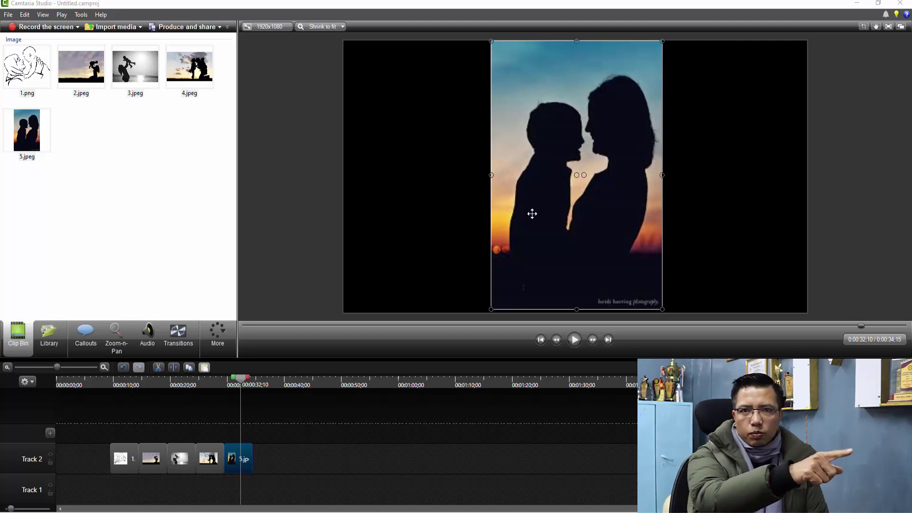
# - Play the image sequence from 1.png and examine how the picture changes between 3.jpeg and 4.jpeg
pyautogui.click(211, 459)
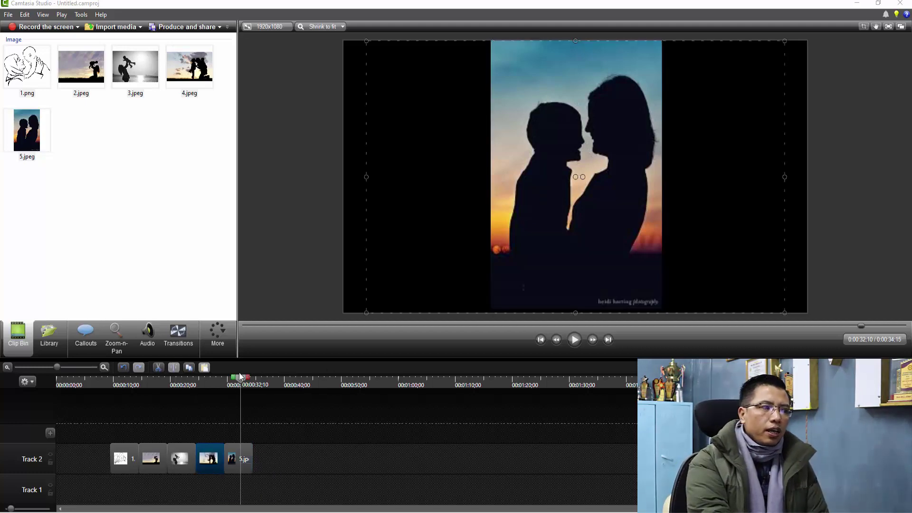
pyautogui.moveTo(242, 384); pyautogui.dragTo(212, 384)
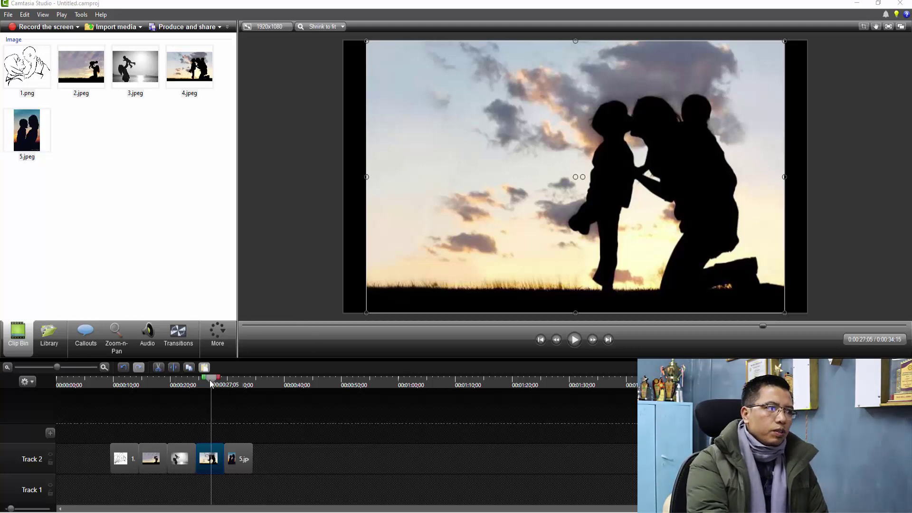
pyautogui.moveTo(211, 384); pyautogui.dragTo(130, 406)
pyautogui.click(574, 345)
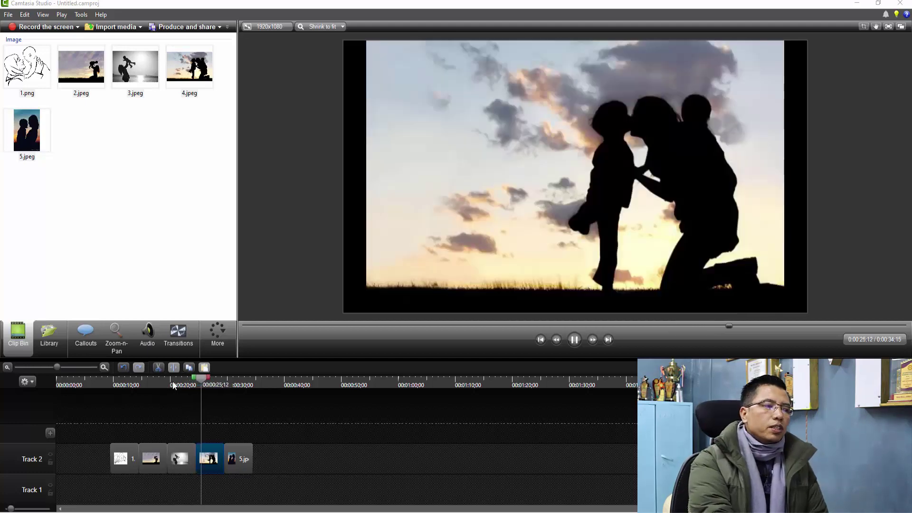
pyautogui.click(194, 385)
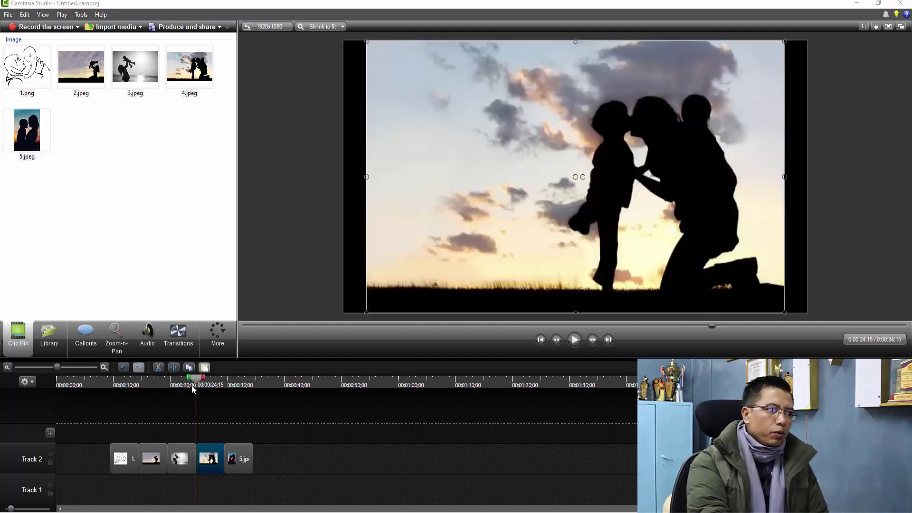
pyautogui.click(189, 385)
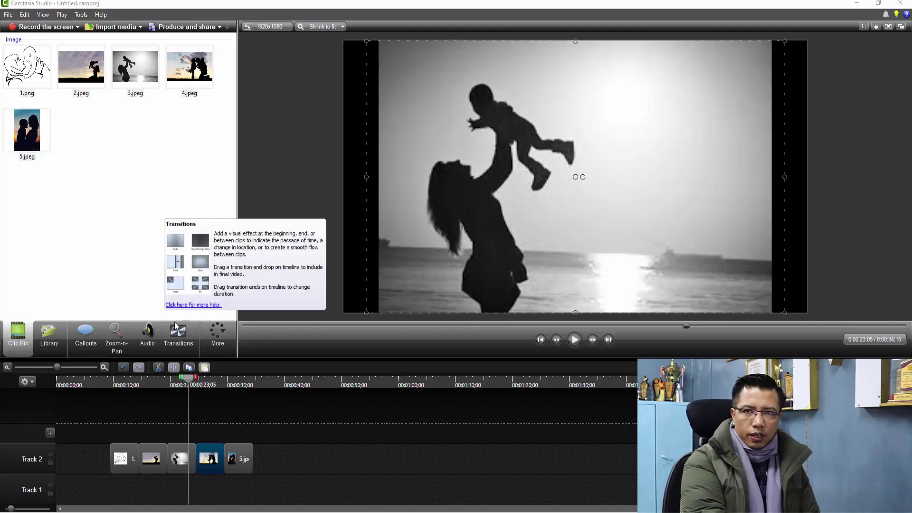
# - Add transitions between the images: Wheel after 1.png, Stretch after 2.jpeg, Ripple after 3.jpeg and Slide left after 4.jpeg
pyautogui.click(174, 347)
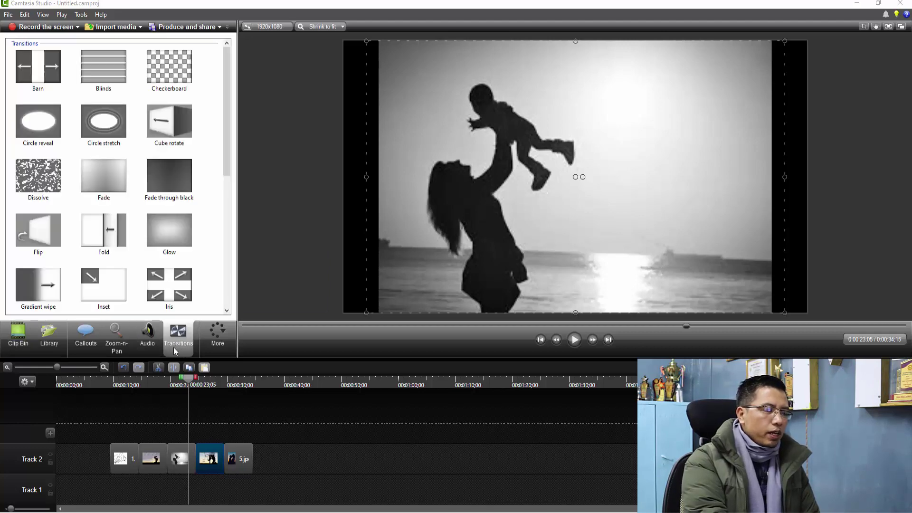
pyautogui.scroll(-8, 128, 150)
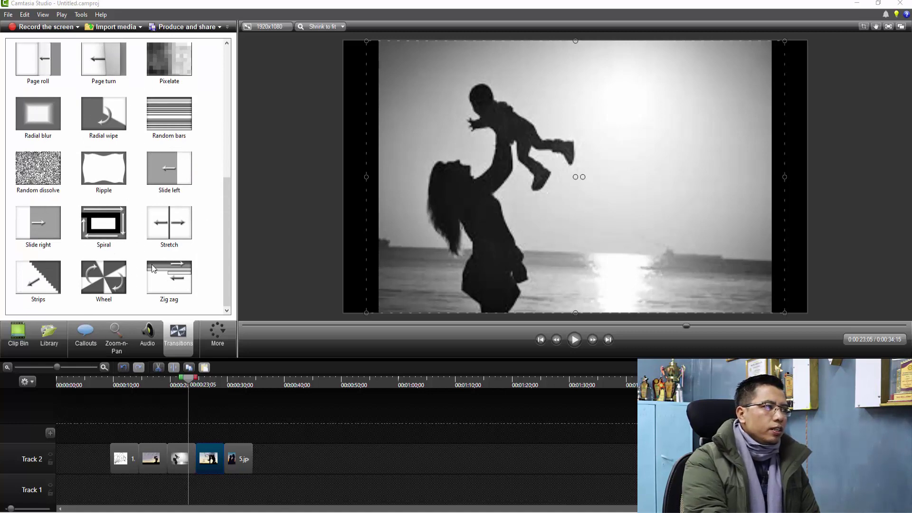
pyautogui.moveTo(112, 280); pyautogui.dragTo(147, 459)
pyautogui.moveTo(103, 223); pyautogui.dragTo(168, 459)
pyautogui.moveTo(176, 222); pyautogui.dragTo(202, 457)
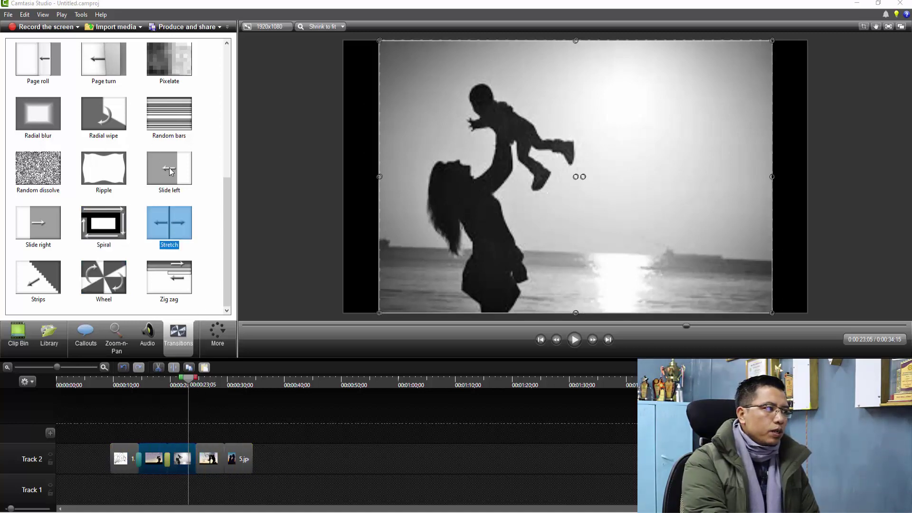
pyautogui.moveTo(171, 172); pyautogui.dragTo(231, 452)
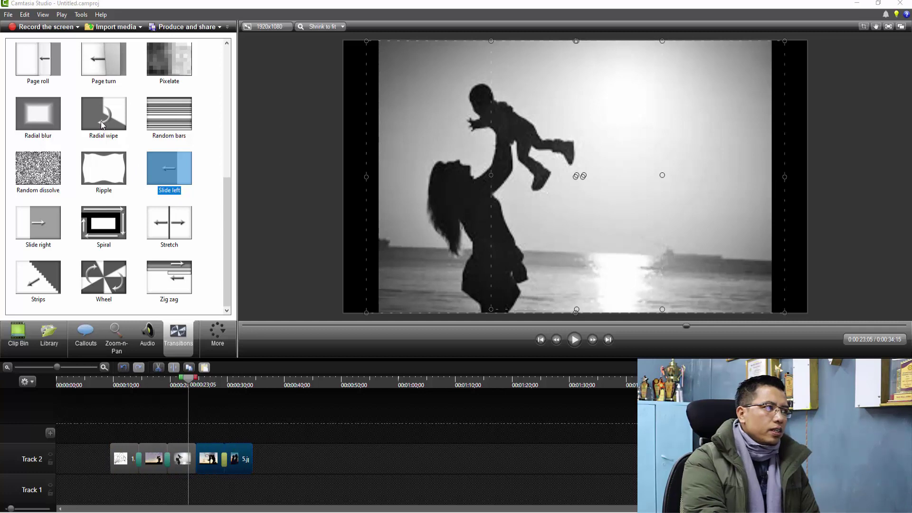
pyautogui.moveTo(103, 171); pyautogui.dragTo(195, 454)
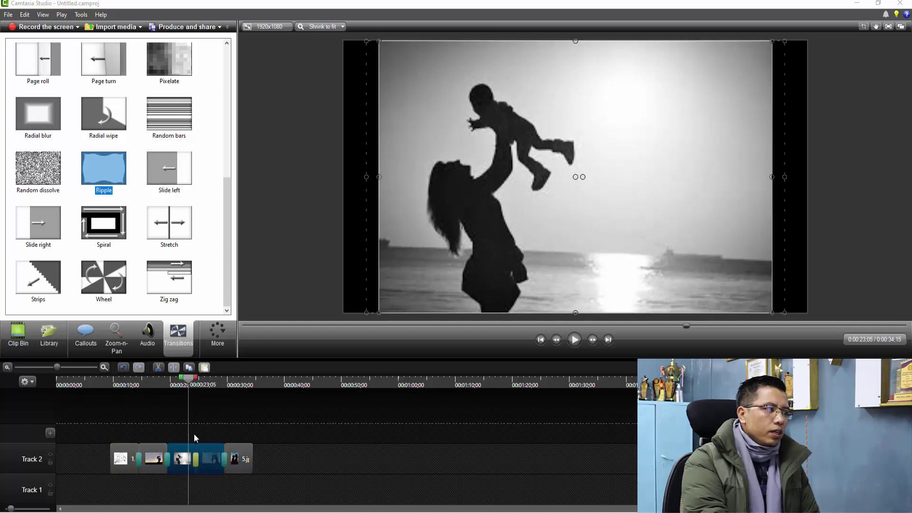
# - Play the sequence from the end of 1.png through to 5.jpeg and review the transitions between the images
pyautogui.moveTo(189, 376)
pyautogui.mouseDown()
pyautogui.moveTo(123, 387)
pyautogui.moveTo(137, 395)
pyautogui.mouseUp()
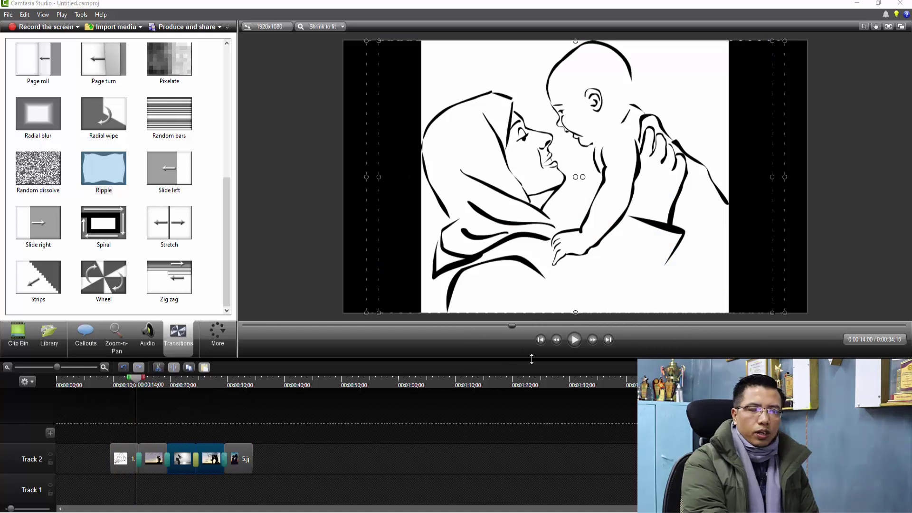
pyautogui.click(575, 340)
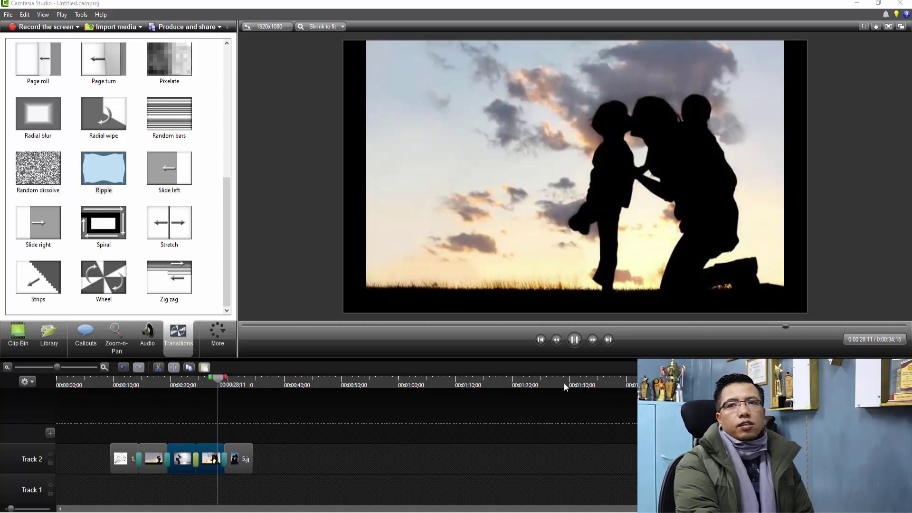
pyautogui.click(574, 339)
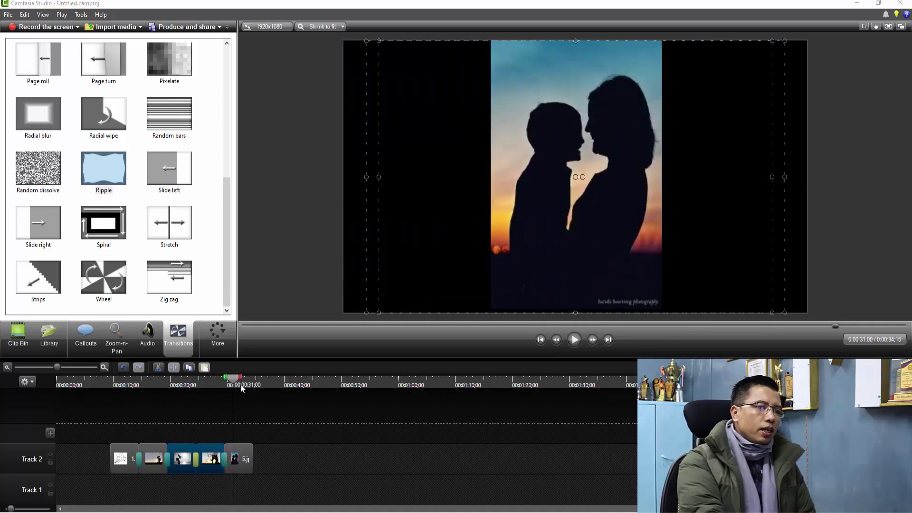
pyautogui.moveTo(233, 384); pyautogui.dragTo(192, 384)
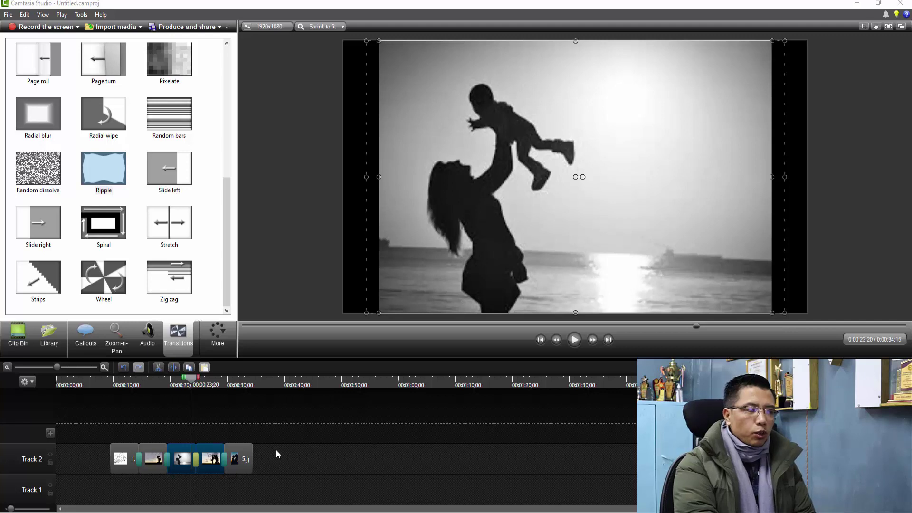
# - Select all five image clips on Track 2 and set their duration to 10 seconds each
pyautogui.moveTo(278, 453); pyautogui.dragTo(119, 456)
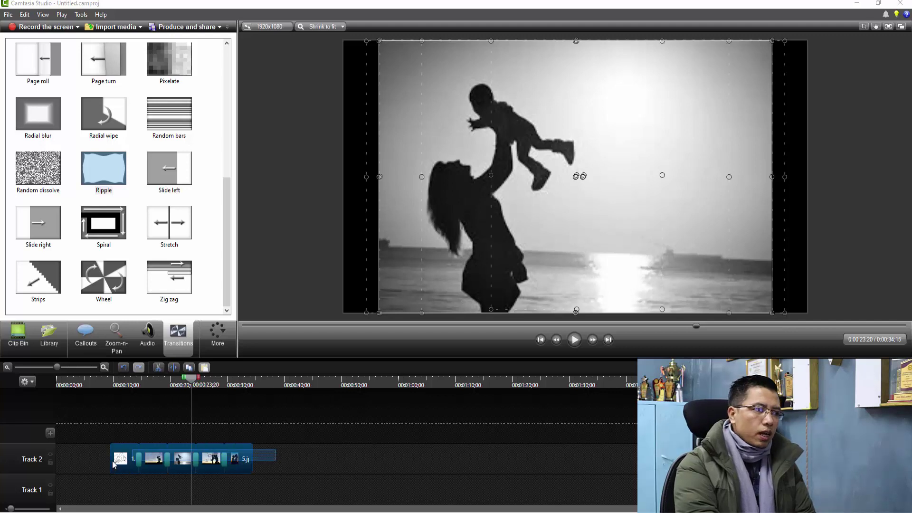
pyautogui.rightClick(233, 455)
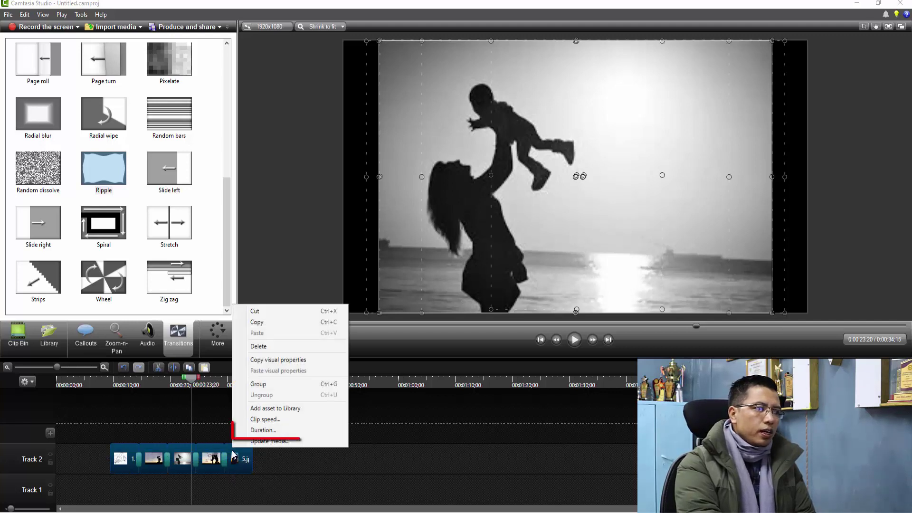
pyautogui.click(255, 431)
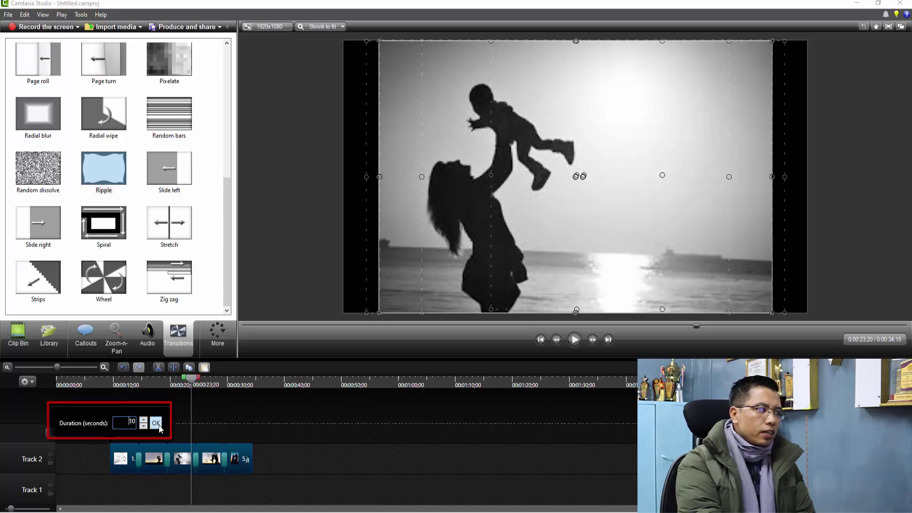
pyautogui.click(156, 423)
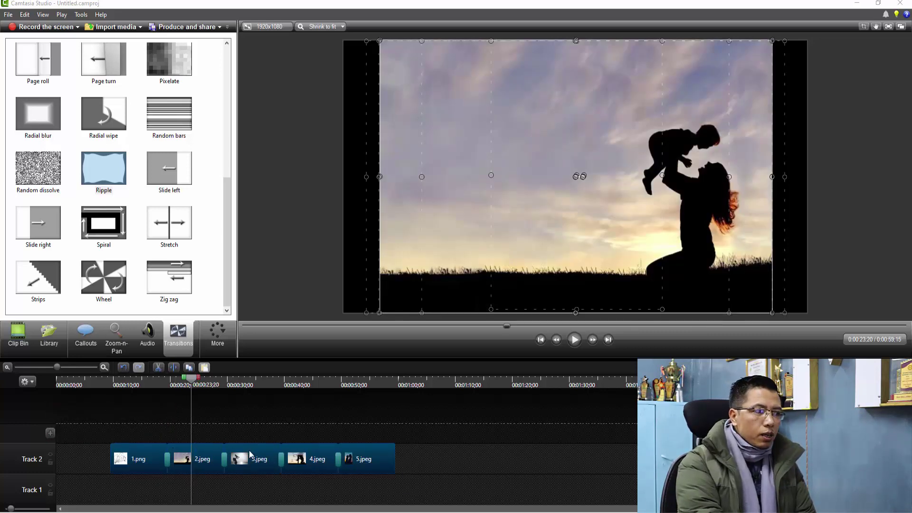
# - Scrub through the transition from 1.png to 2.jpeg, and return the playhead to the beginning of the timeline
pyautogui.moveTo(191, 381); pyautogui.dragTo(156, 385)
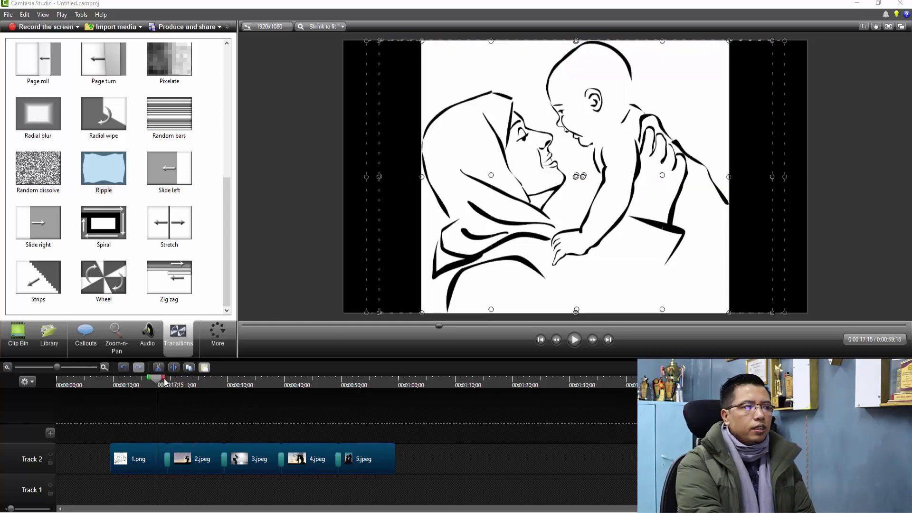
pyautogui.moveTo(157, 382); pyautogui.dragTo(179, 427)
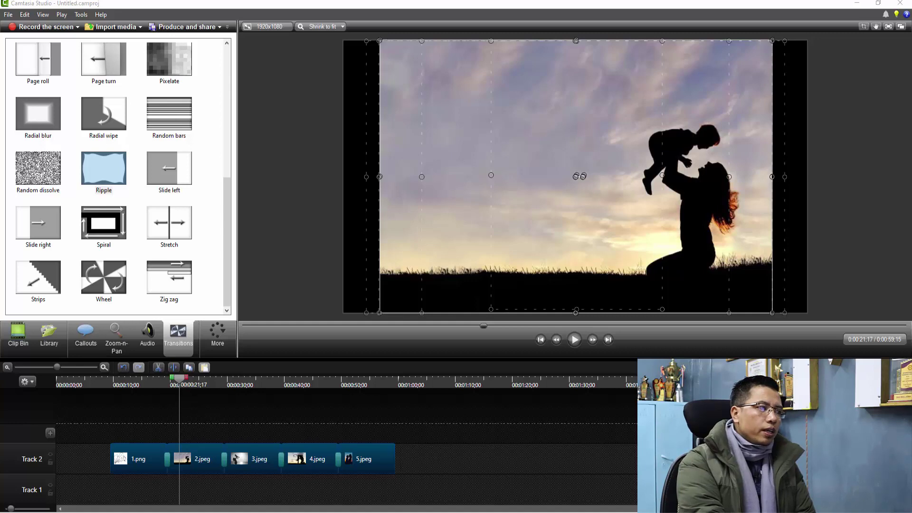
pyautogui.click(265, 484)
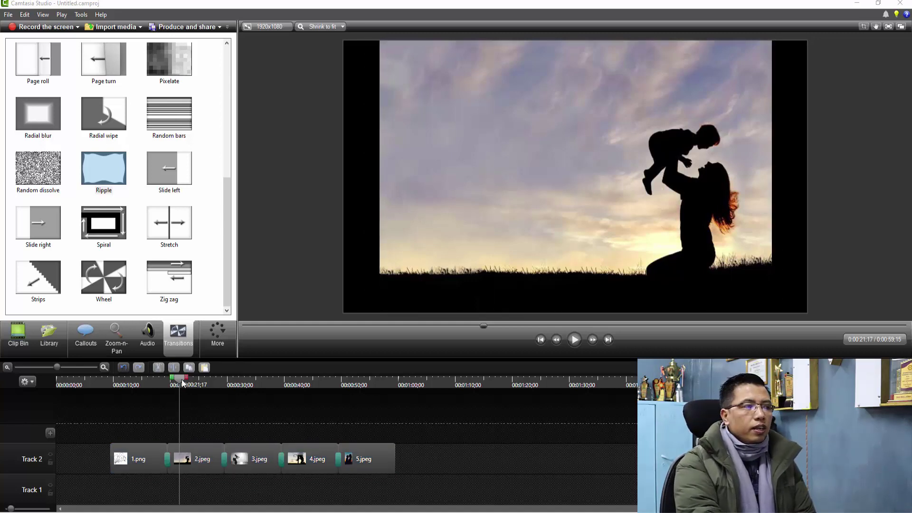
pyautogui.moveTo(182, 383); pyautogui.dragTo(58, 403)
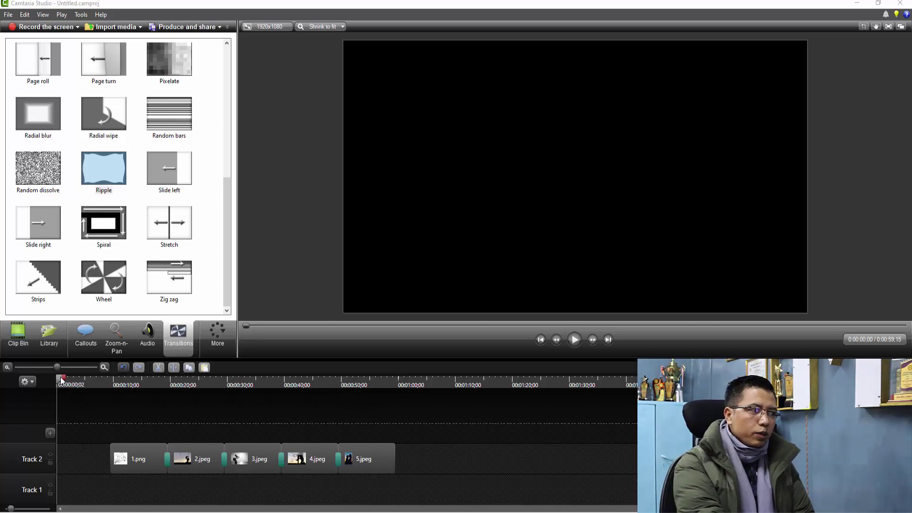
pyautogui.moveTo(60, 377)
pyautogui.mouseDown()
pyautogui.moveTo(95, 387)
pyautogui.moveTo(63, 392)
pyautogui.mouseUp()
# - Browse the Library themes and preview the Animated Title clips of Clear Disturbance and Checkered Past
pyautogui.click(51, 337)
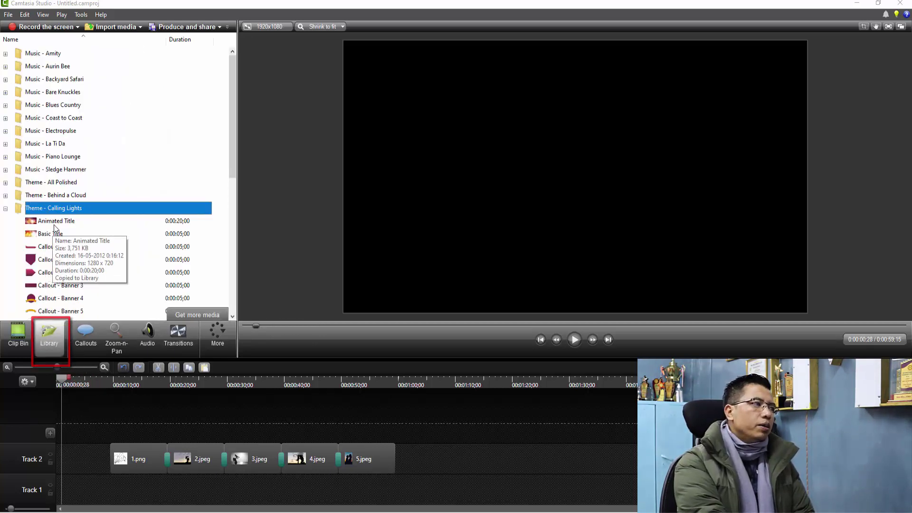
pyautogui.click(6, 209)
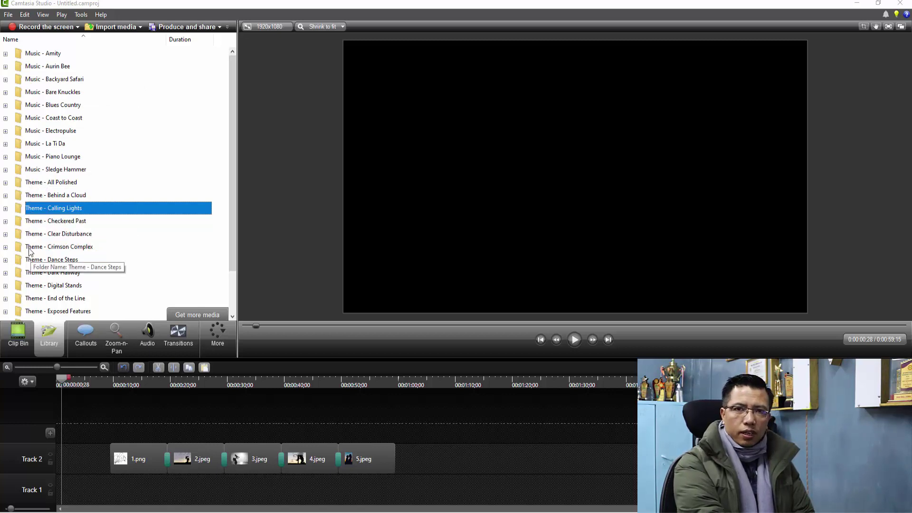
pyautogui.click(5, 234)
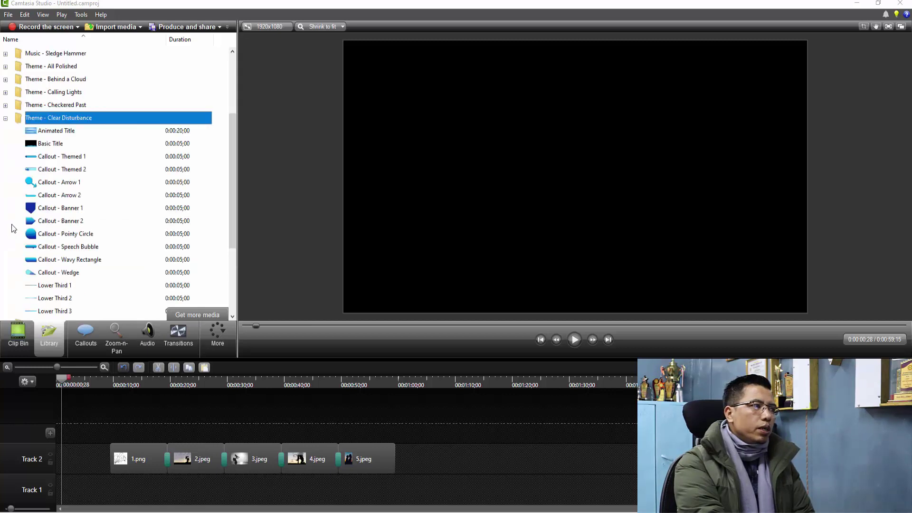
pyautogui.click(51, 134)
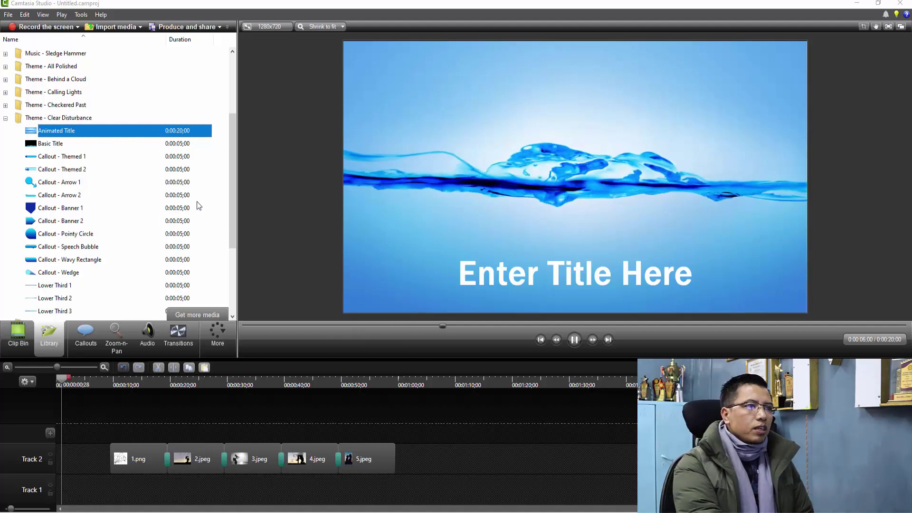
pyautogui.click(573, 341)
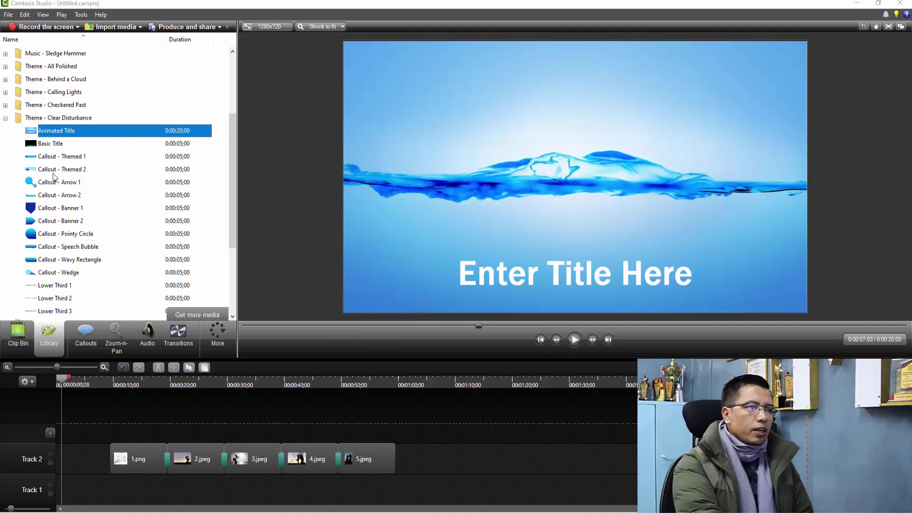
pyautogui.click(5, 105)
pyautogui.click(38, 118)
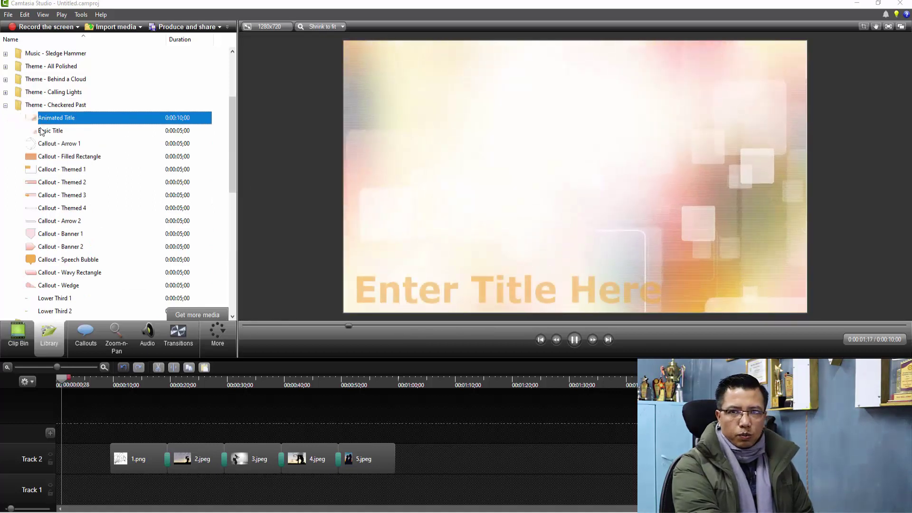
pyautogui.click(5, 105)
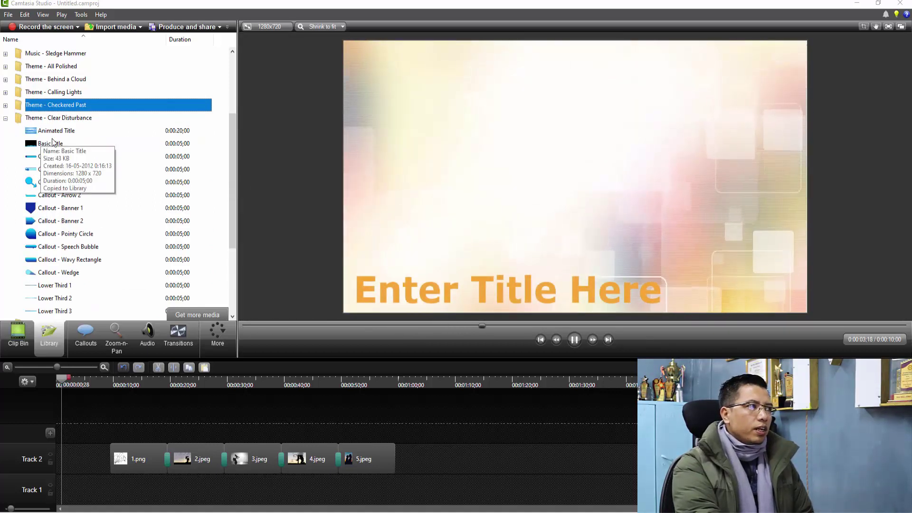
# - Place the Clear Disturbance theme's Animated Title at the start of Track 2, with the image sequence directly behind it
pyautogui.moveTo(55, 135); pyautogui.dragTo(76, 478)
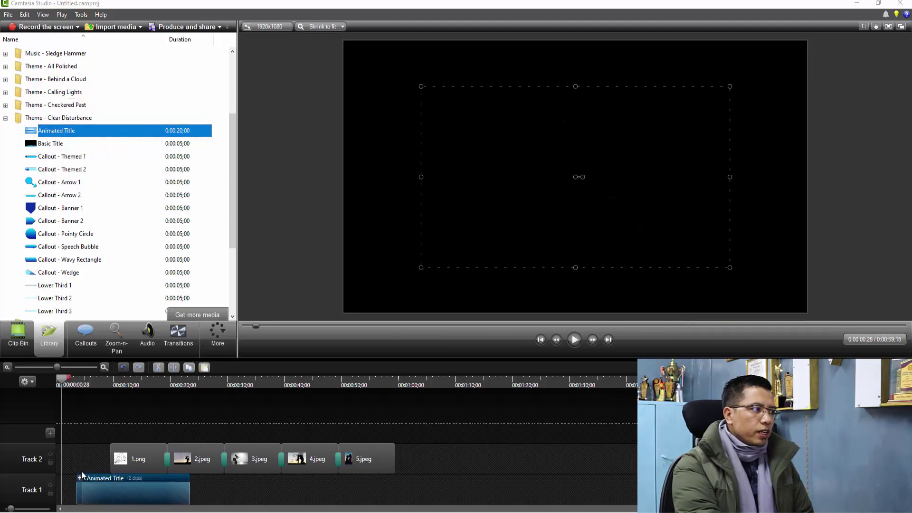
pyautogui.moveTo(96, 438); pyautogui.dragTo(361, 464)
pyautogui.moveTo(186, 463); pyautogui.dragTo(261, 512)
pyautogui.moveTo(480, 462); pyautogui.dragTo(134, 463)
# - Enlarge the animated title to fill the entire canvas and play it from the start until its title text shows
pyautogui.click(60, 380)
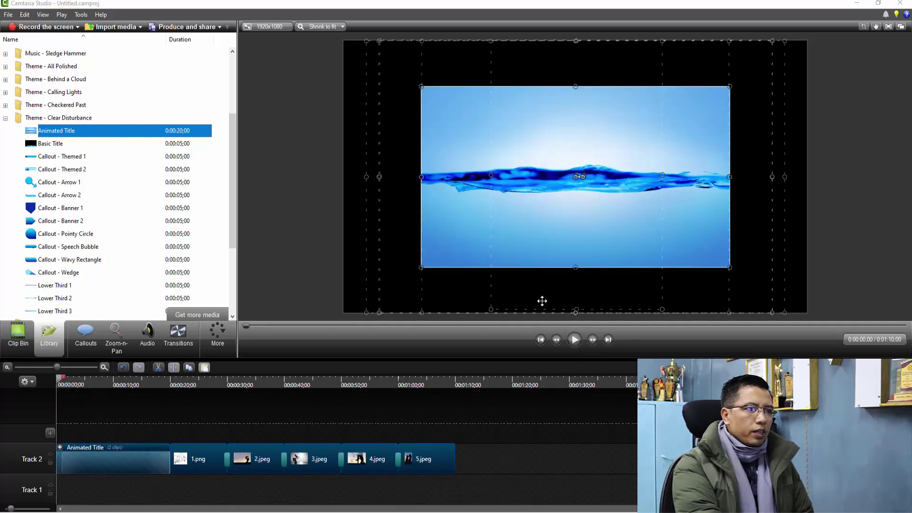
pyautogui.click(515, 244)
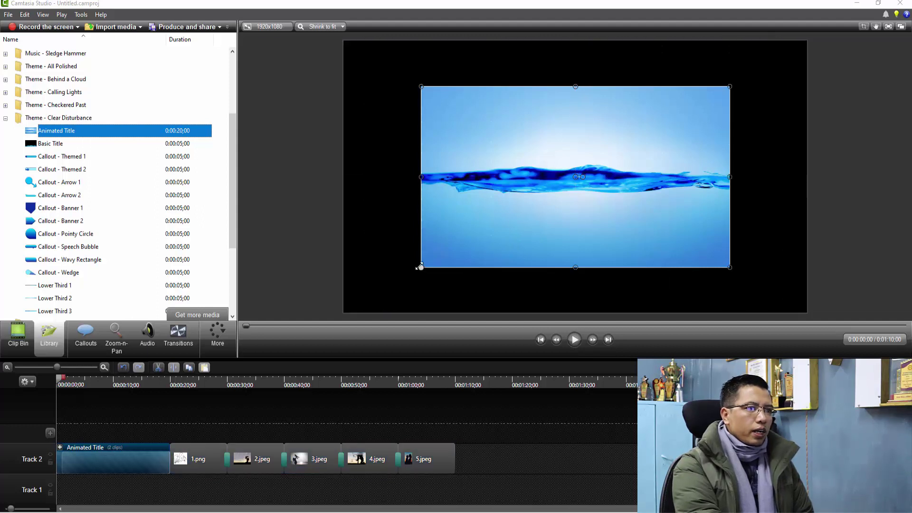
pyautogui.moveTo(420, 268); pyautogui.dragTo(344, 312)
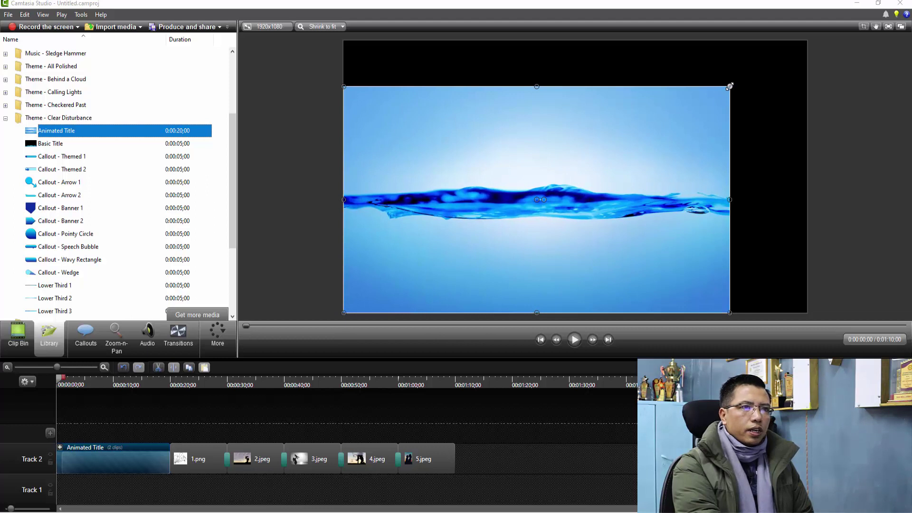
pyautogui.moveTo(730, 86); pyautogui.dragTo(808, 41)
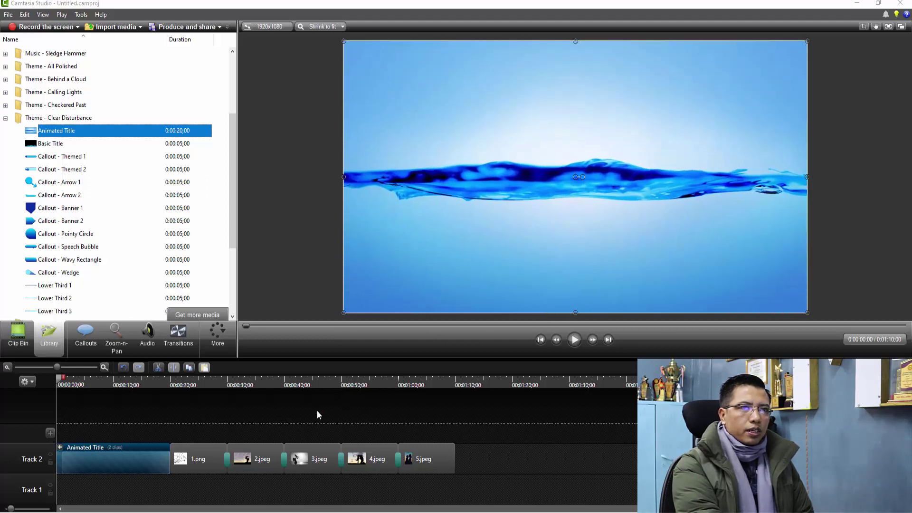
pyautogui.click(574, 340)
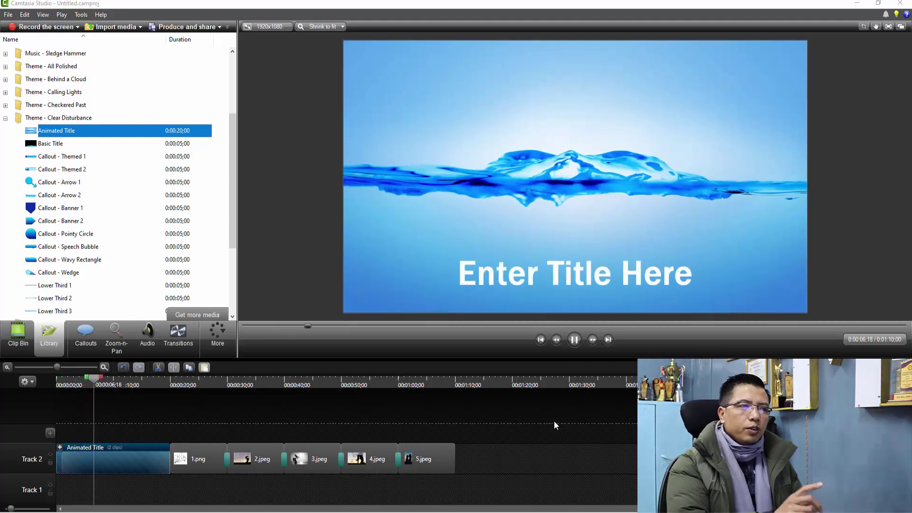
pyautogui.press('space')
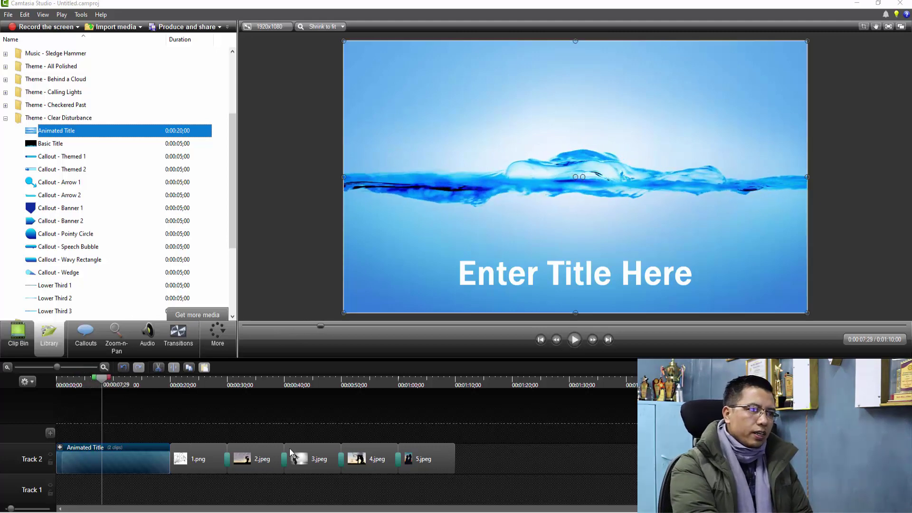
# - Expand the Animated Title group on Track 2 and replace its callout text with "Namin 2020"
pyautogui.doubleClick(115, 449)
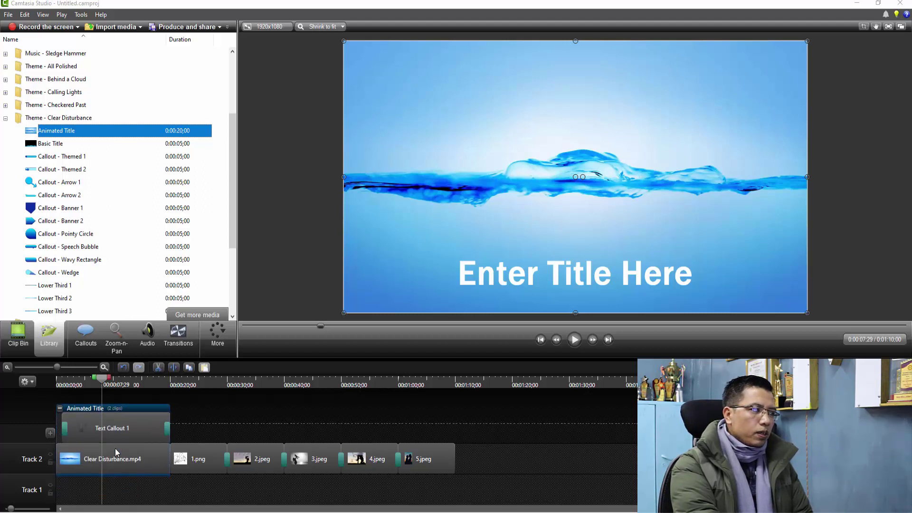
pyautogui.click(124, 423)
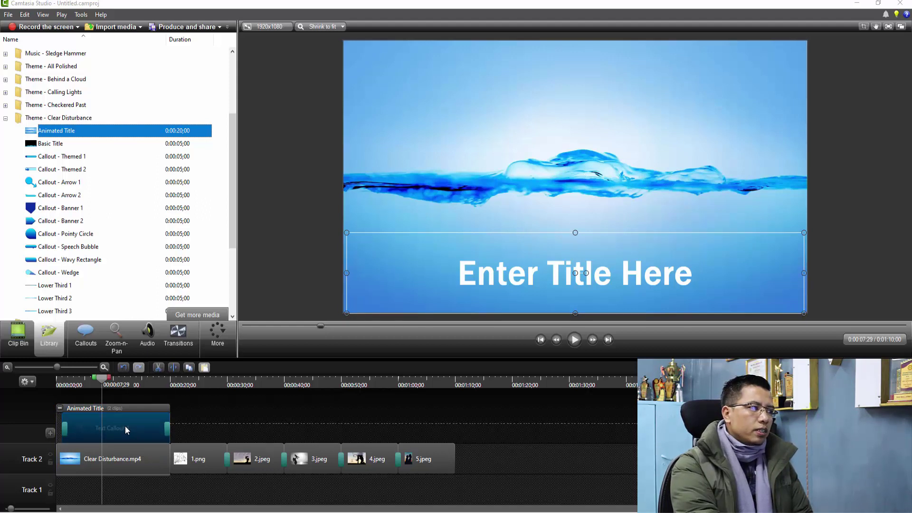
pyautogui.doubleClick(124, 425)
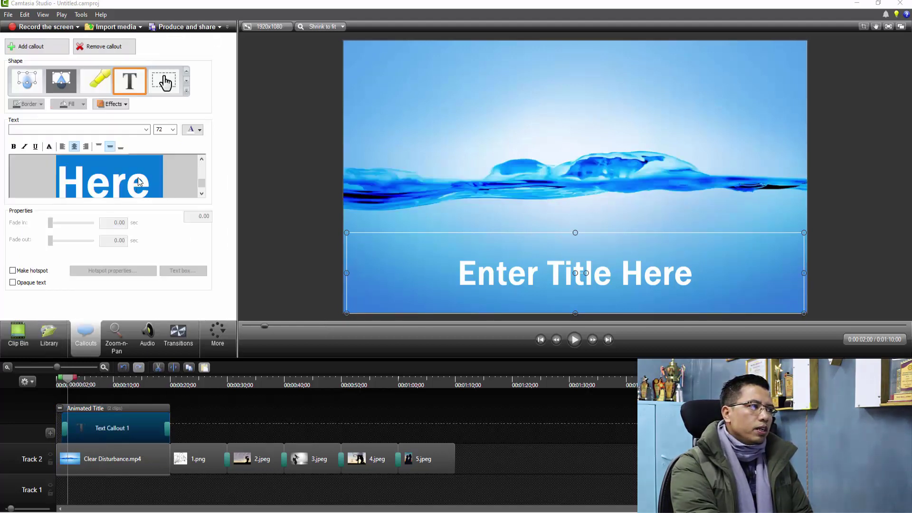
pyautogui.scroll(-1, 139, 181)
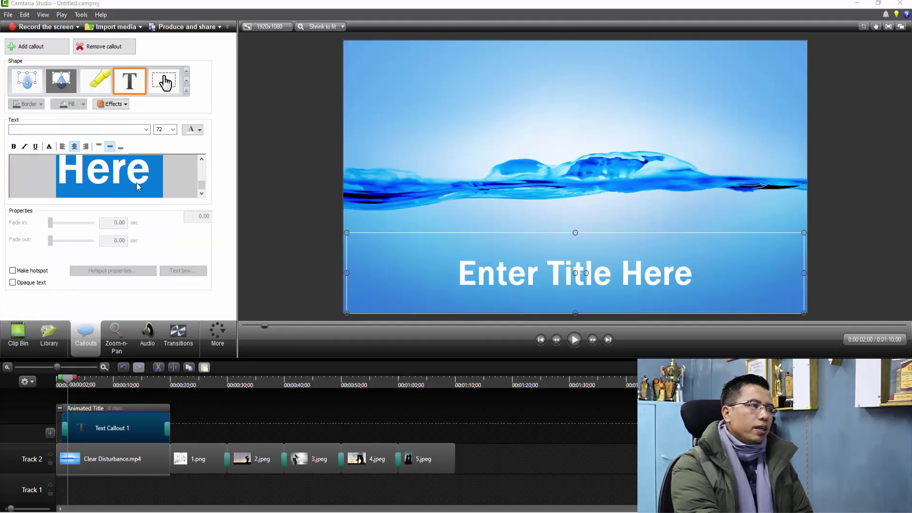
pyautogui.write('Namin')
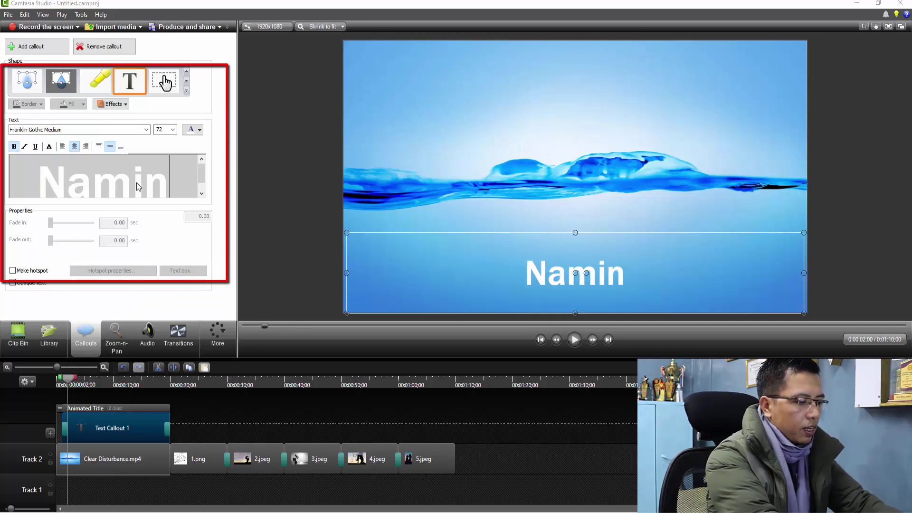
pyautogui.write(' 2020')
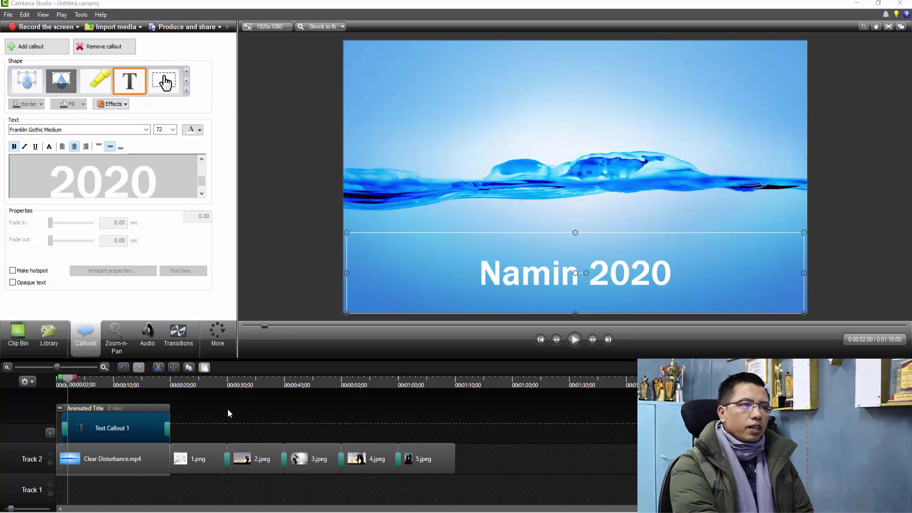
# - Play the edited title and check how it passes into the first image, 1.png
pyautogui.click(572, 340)
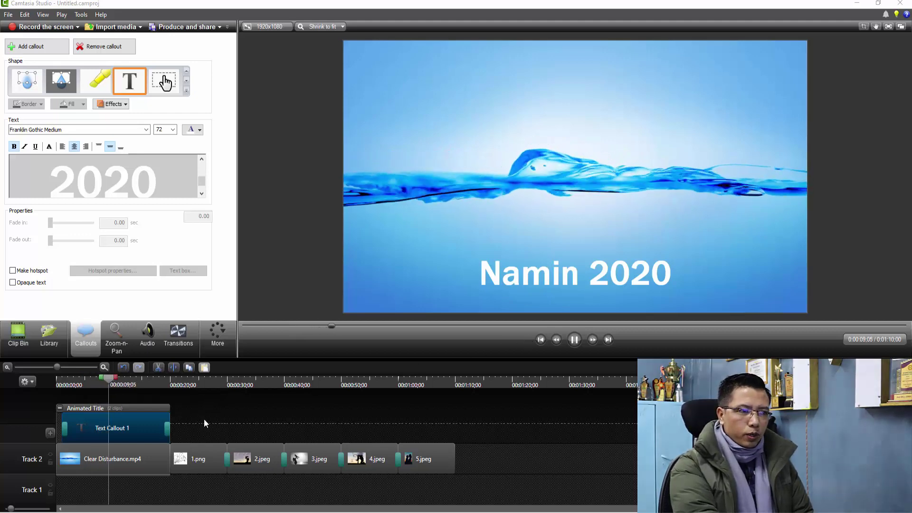
pyautogui.click(156, 385)
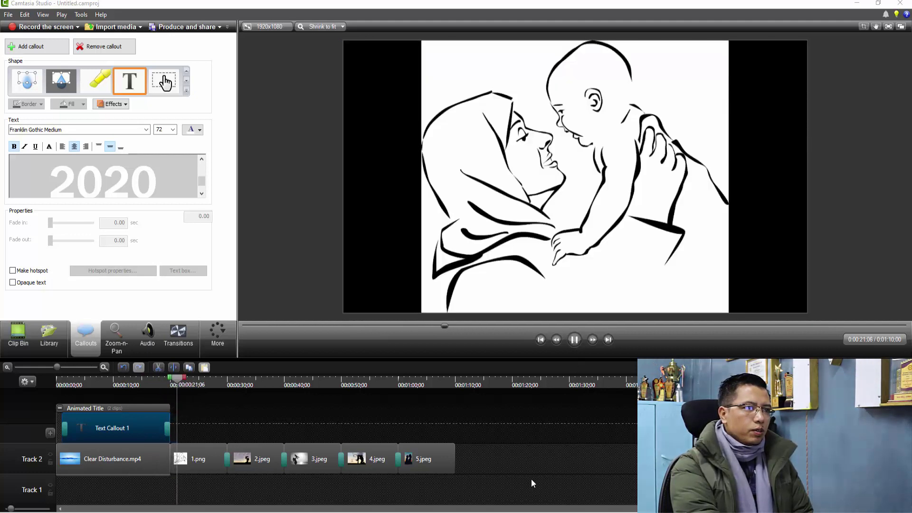
pyautogui.click(575, 340)
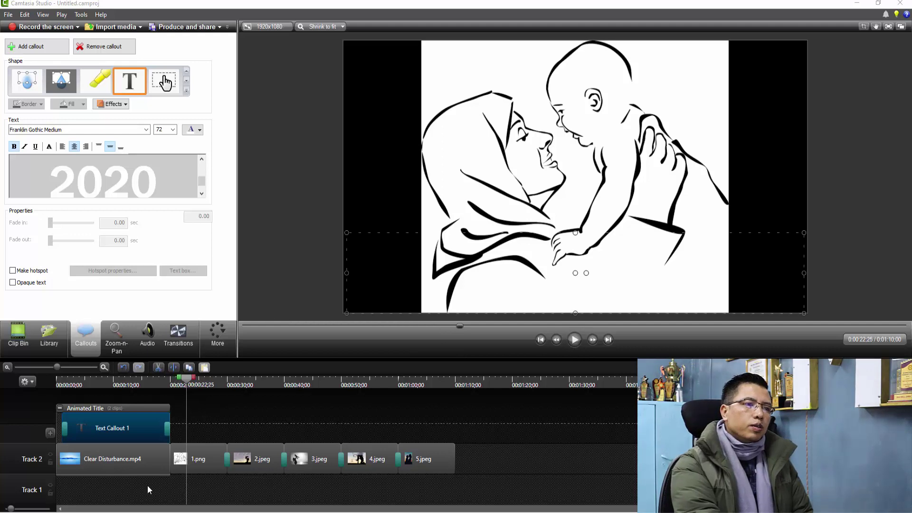
# - Add a Fade transition at the start of 1.png, where it meets the animated title
pyautogui.click(178, 338)
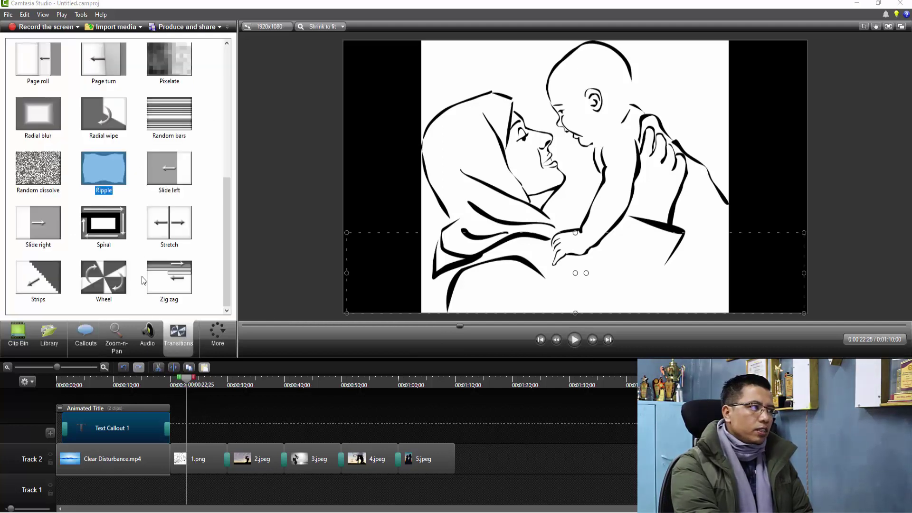
pyautogui.scroll(10, 143, 234)
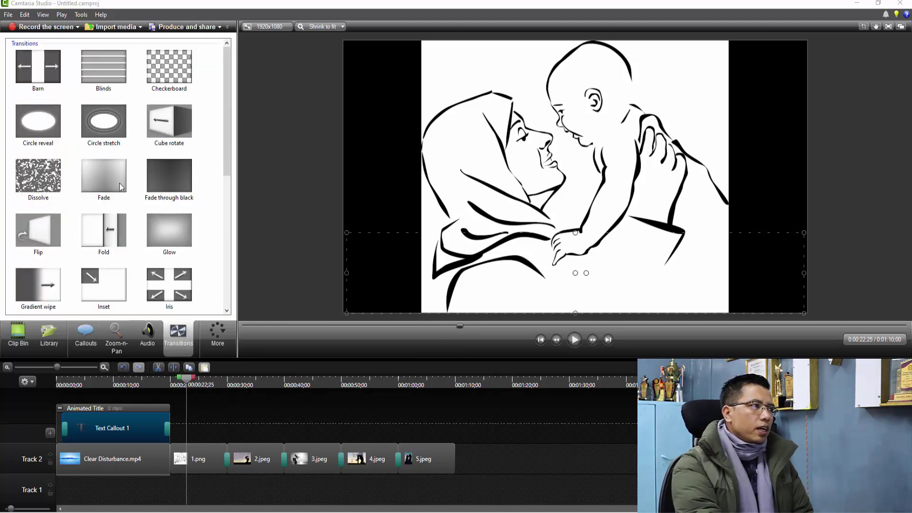
pyautogui.moveTo(119, 183)
pyautogui.mouseDown()
pyautogui.moveTo(193, 459)
pyautogui.moveTo(173, 468)
pyautogui.mouseUp()
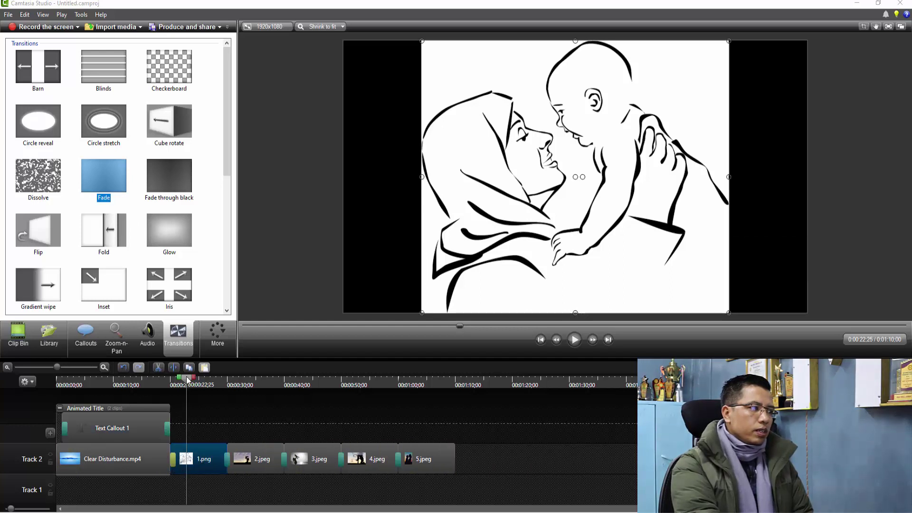
# - Play the timeline across the new Fade between the title and 1.png, and collapse the Animated Title group
pyautogui.moveTo(188, 379); pyautogui.dragTo(164, 380)
pyautogui.click(574, 339)
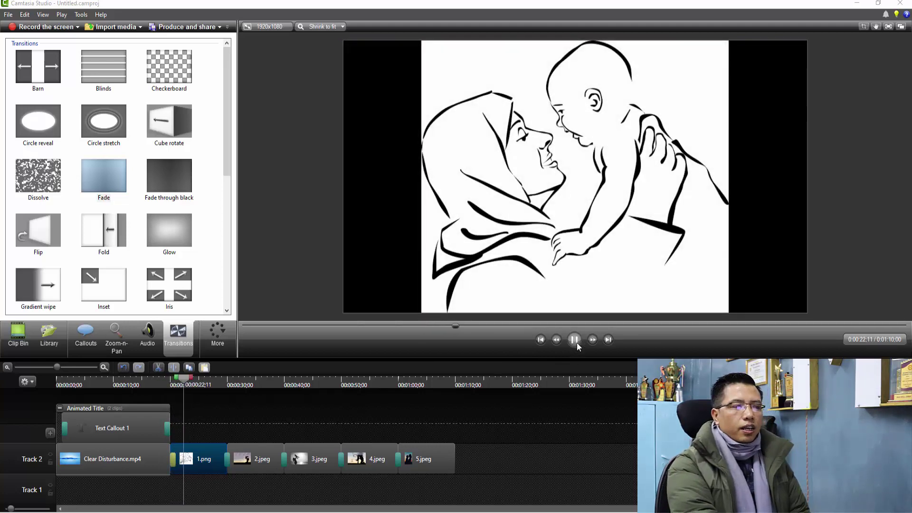
pyautogui.click(575, 340)
pyautogui.click(229, 422)
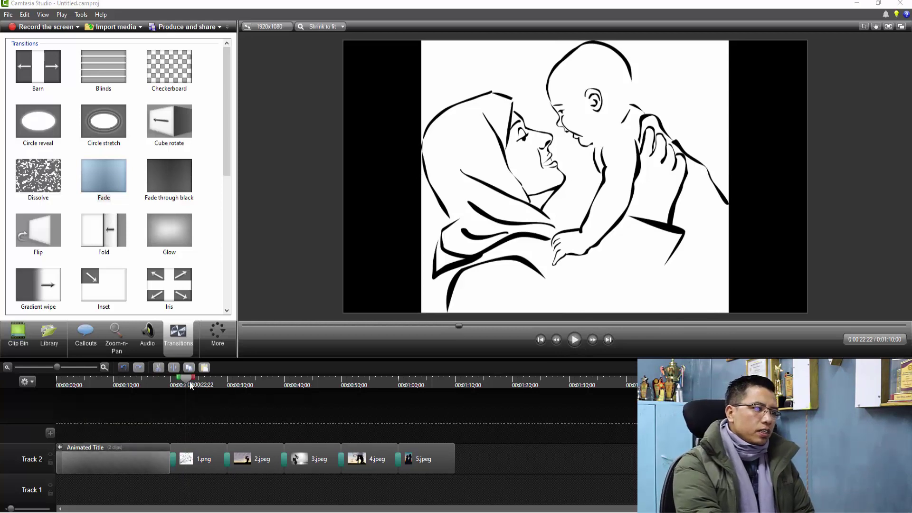
pyautogui.moveTo(204, 387)
pyautogui.mouseDown()
pyautogui.moveTo(447, 426)
pyautogui.moveTo(67, 432)
pyautogui.moveTo(194, 437)
pyautogui.mouseUp()
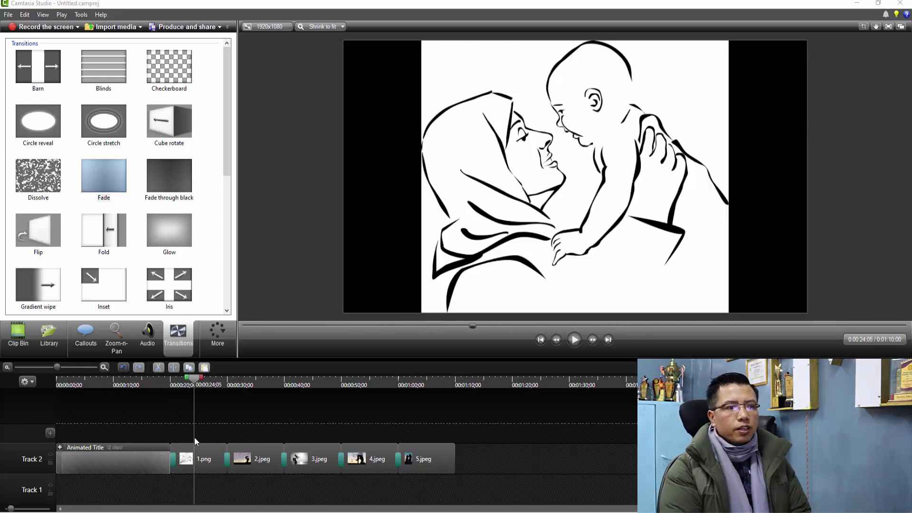
# - Preview the Intro, Long, Medium and Short clips of the Library's Music - La Ti Da folder
pyautogui.click(43, 344)
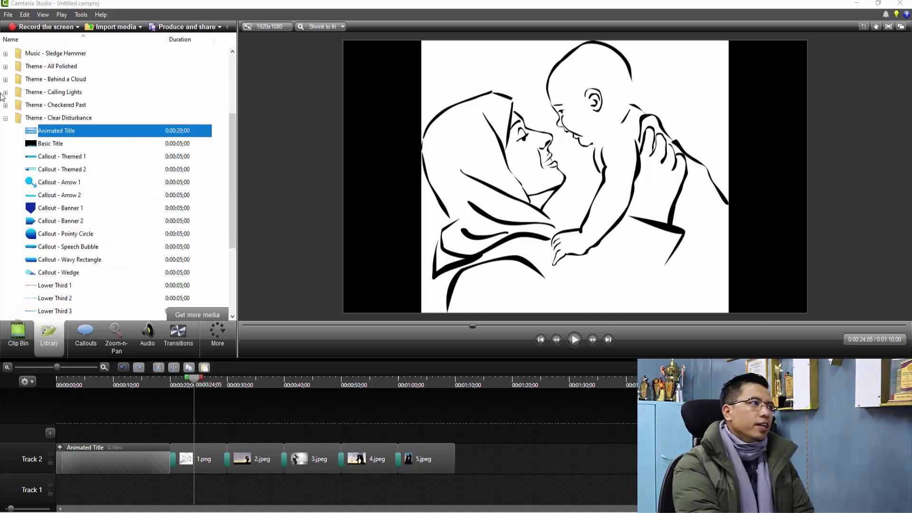
pyautogui.click(5, 119)
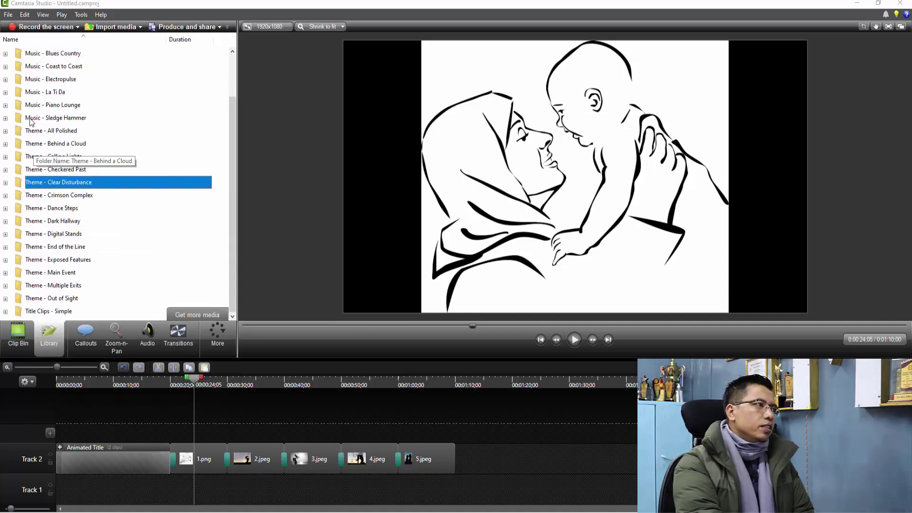
pyautogui.click(6, 92)
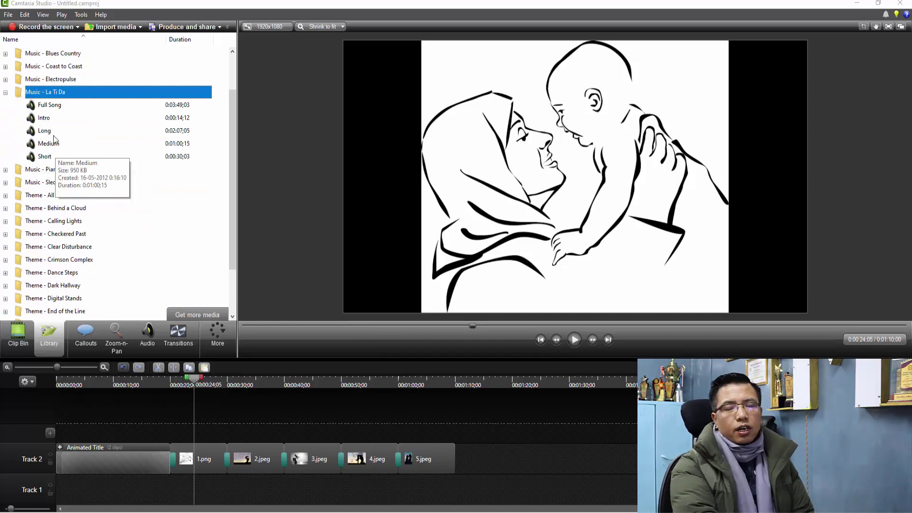
pyautogui.doubleClick(45, 122)
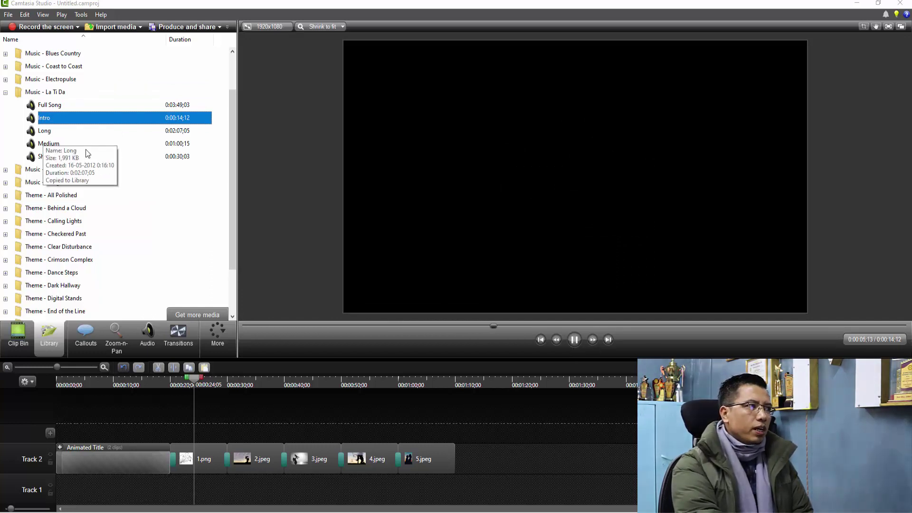
pyautogui.press('Down')
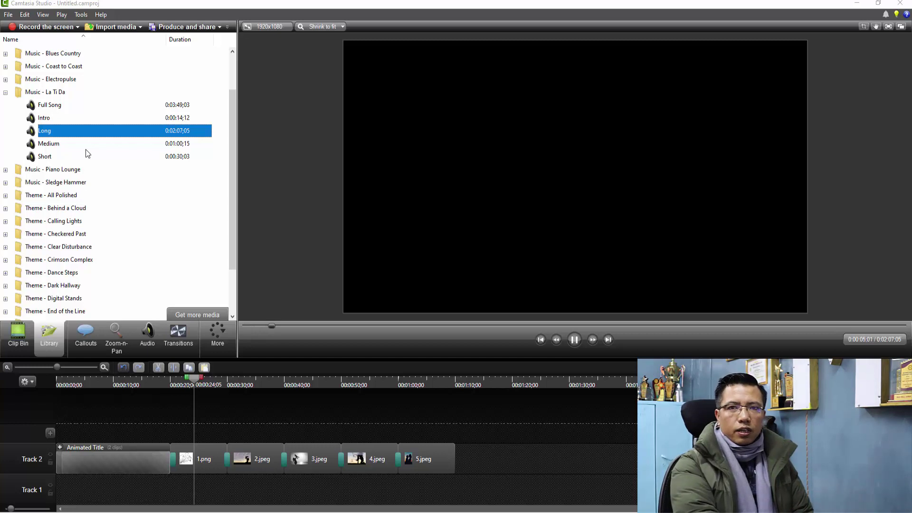
pyautogui.press('Down')
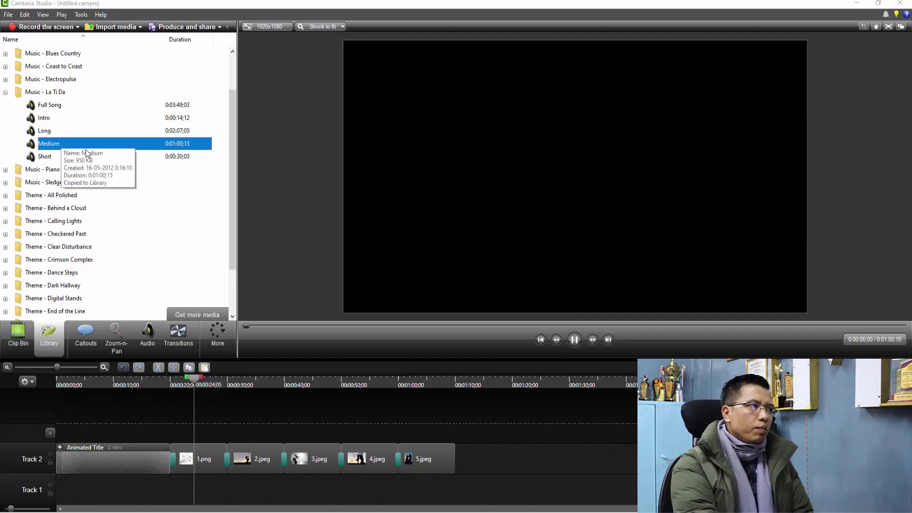
pyautogui.press('Down')
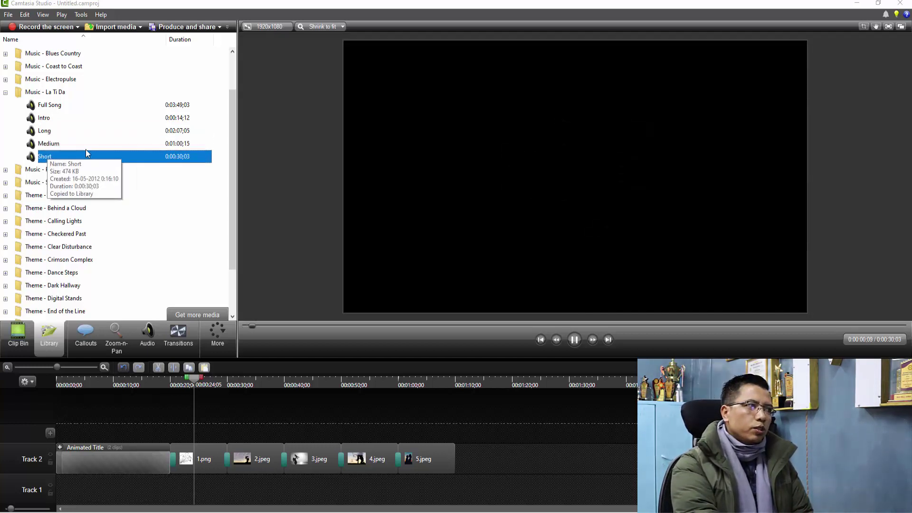
# - Add the La Ti Da Full Song to Track 1 from the start of the timeline and collapse its Library folder
pyautogui.press('Home')
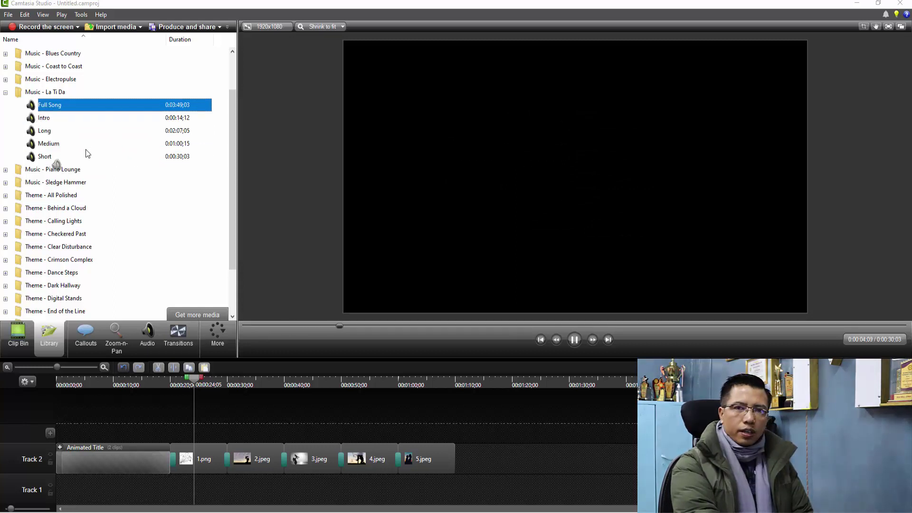
pyautogui.hotkey('ctrl', 'shift', 'a')
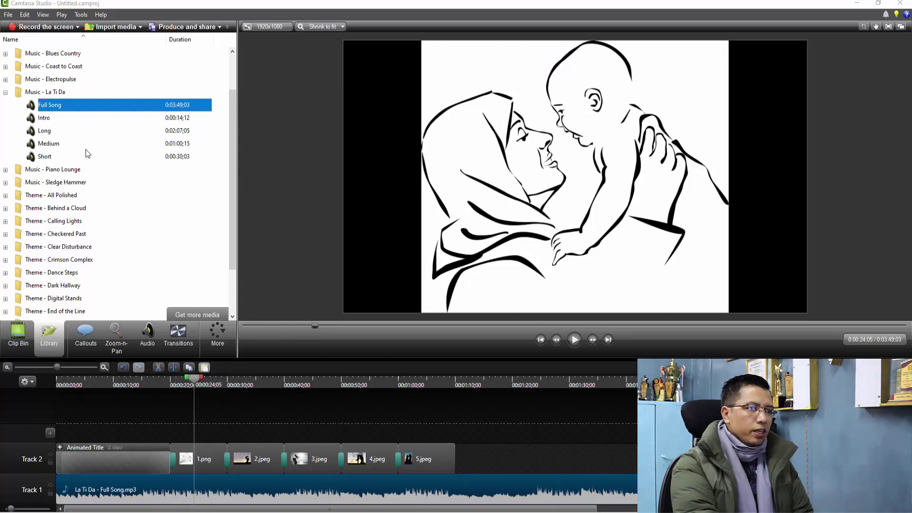
pyautogui.press('Left')
pyautogui.press('Left')
pyautogui.press('F2')
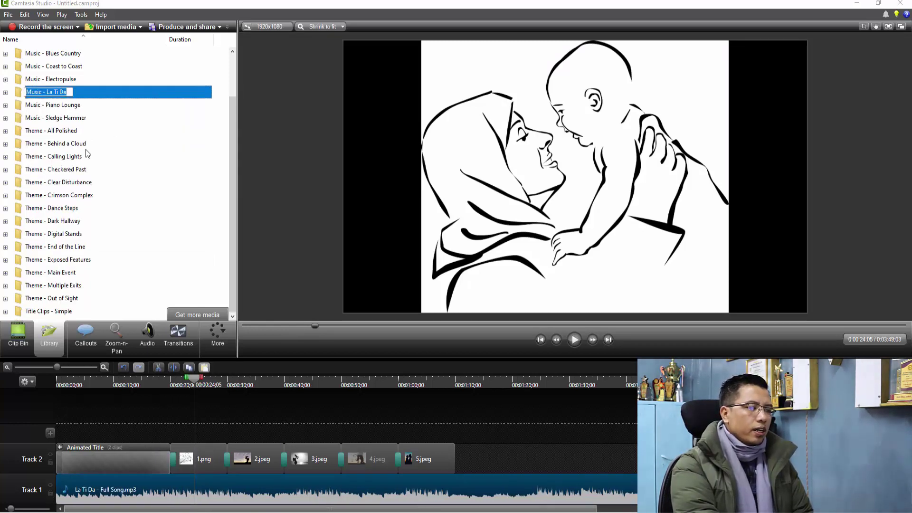
pyautogui.press('Escape')
# - Play the slideshow with its background music from the beginning until the title text shows, and pause it
pyautogui.press('Home')
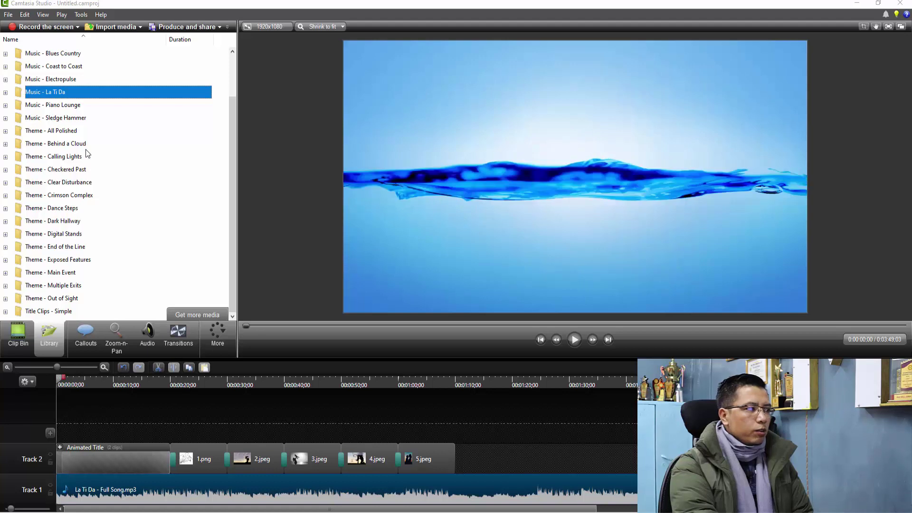
pyautogui.press('space')
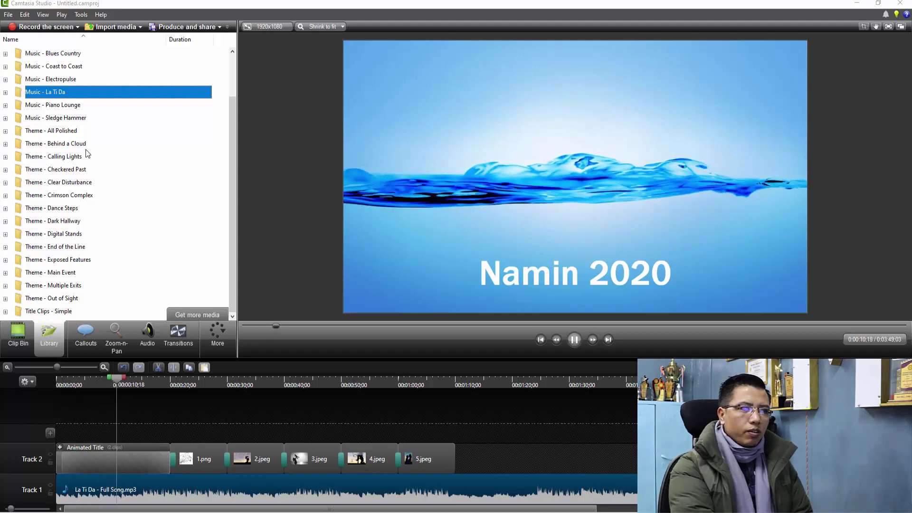
pyautogui.press('space')
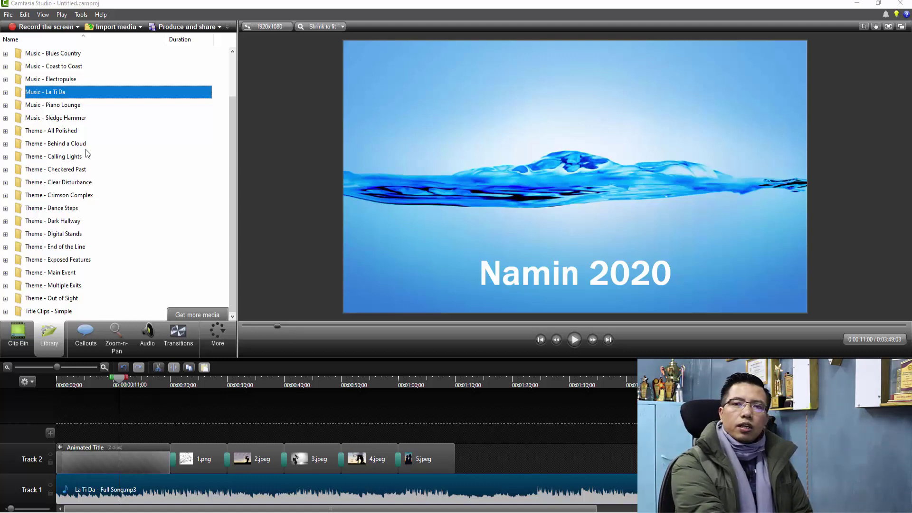
pyautogui.click(18, 334)
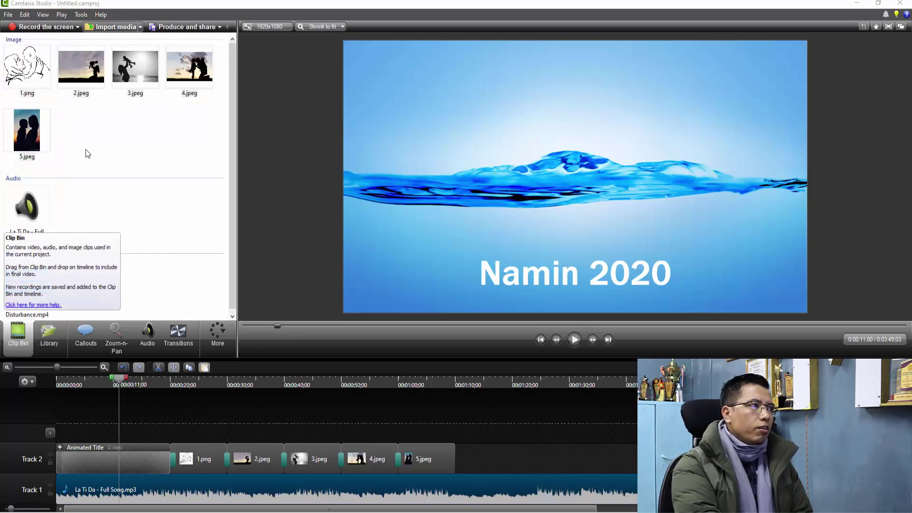
pyautogui.click(115, 27)
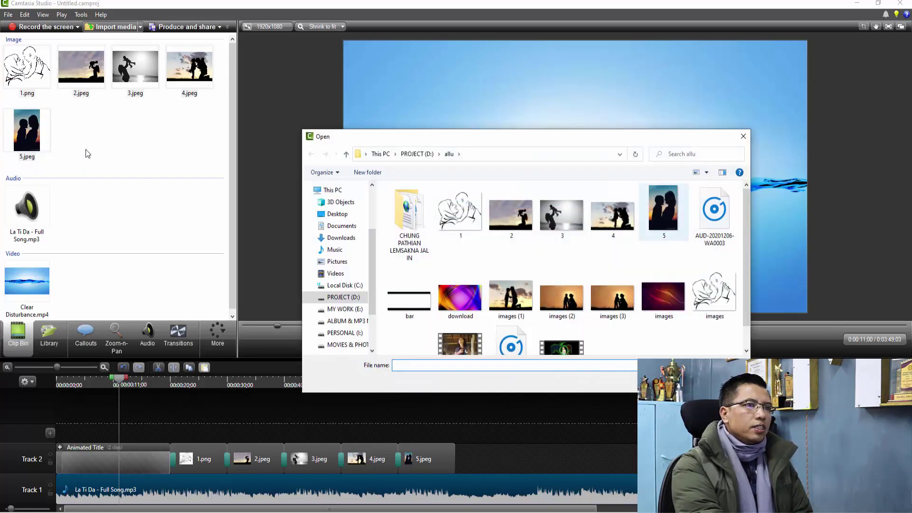
pyautogui.click(715, 216)
pyautogui.click(511, 342)
pyautogui.click(618, 344)
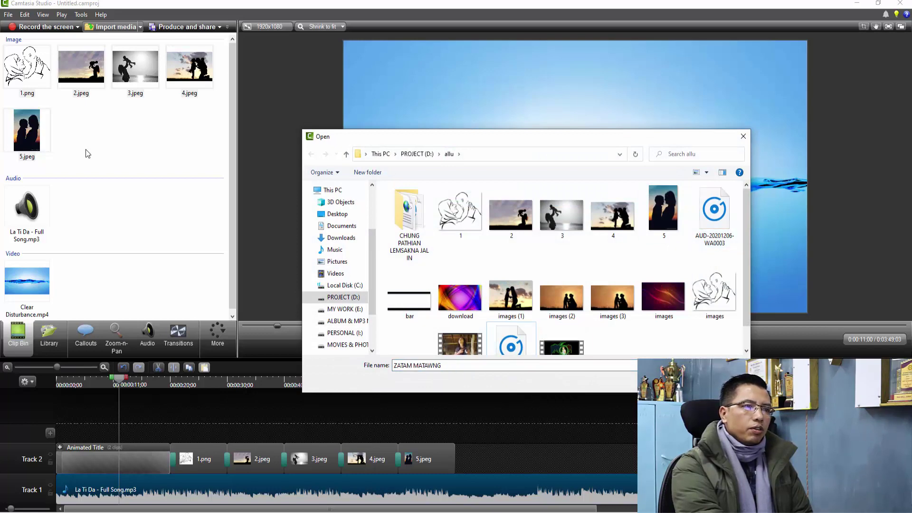
pyautogui.press('Escape')
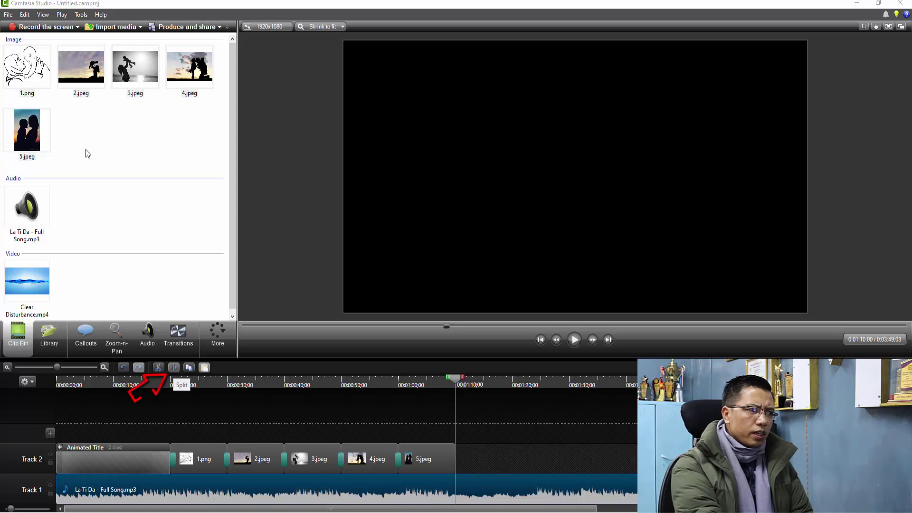
# - Split the La Ti Da music on Track 1 at 0:01:10;00, where the images end, and delete the remainder
pyautogui.press('s')
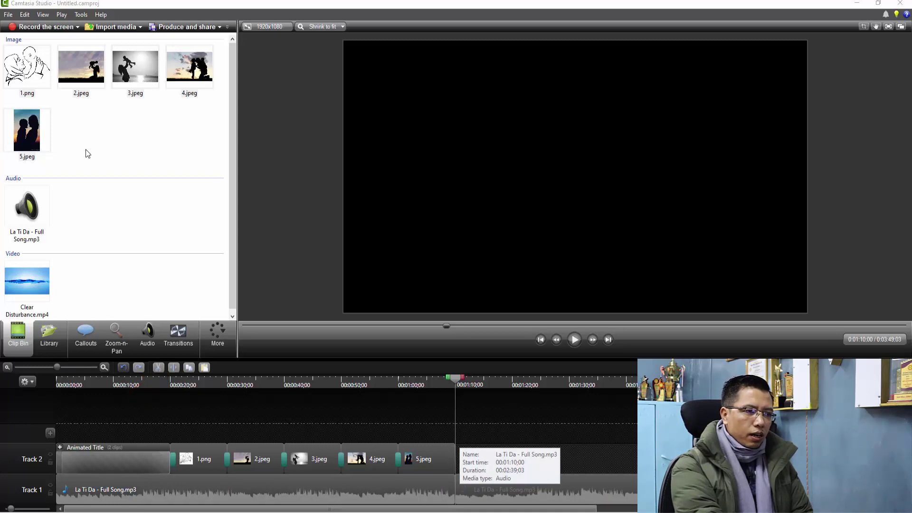
pyautogui.click(475, 490)
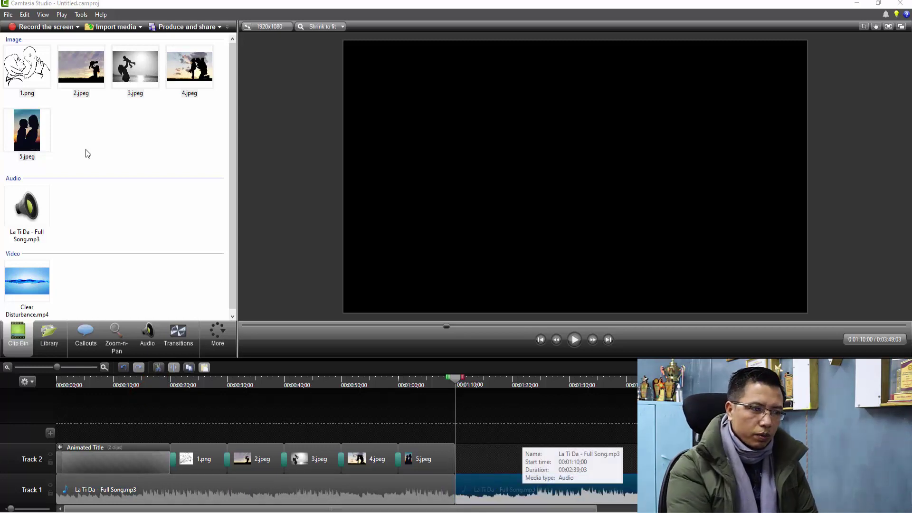
pyautogui.press('Delete')
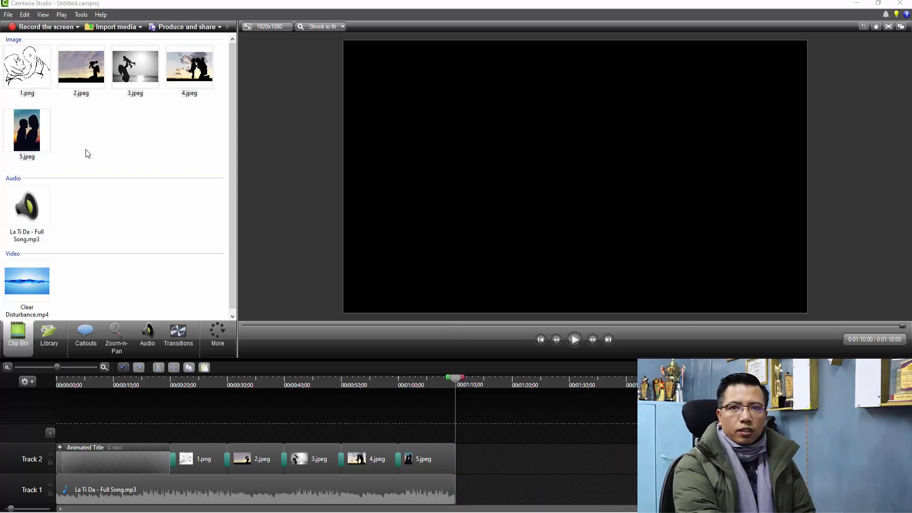
# - Add a Fade transition to the end of the 5.jpeg clip on Track 2
pyautogui.hotkey('ctrl', 'Left')
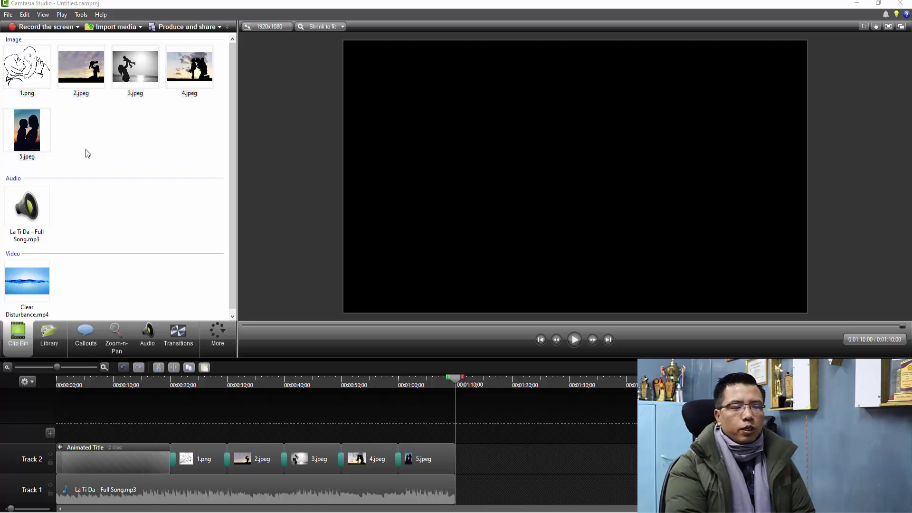
pyautogui.click(437, 492)
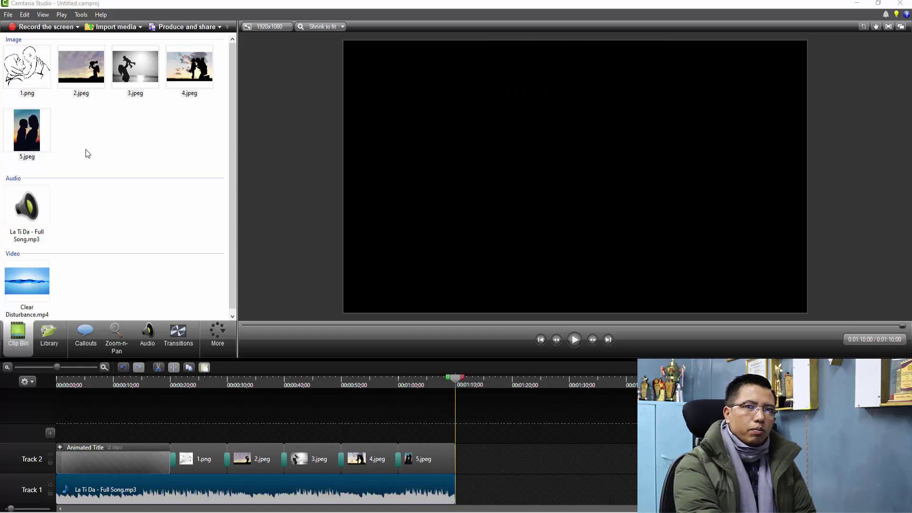
pyautogui.press('t')
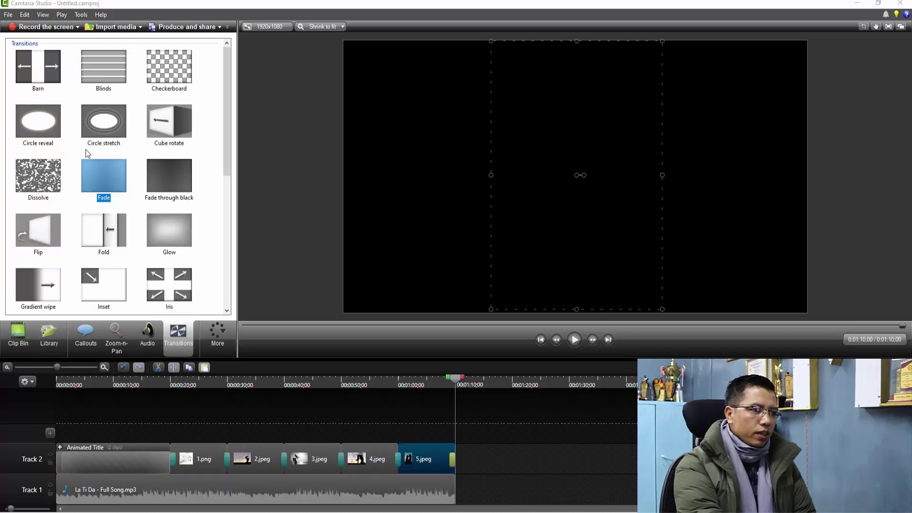
# - Fade out the La Ti Da music on Track 1 from 0:01:07;00 to its end and play the ending
pyautogui.click(447, 490)
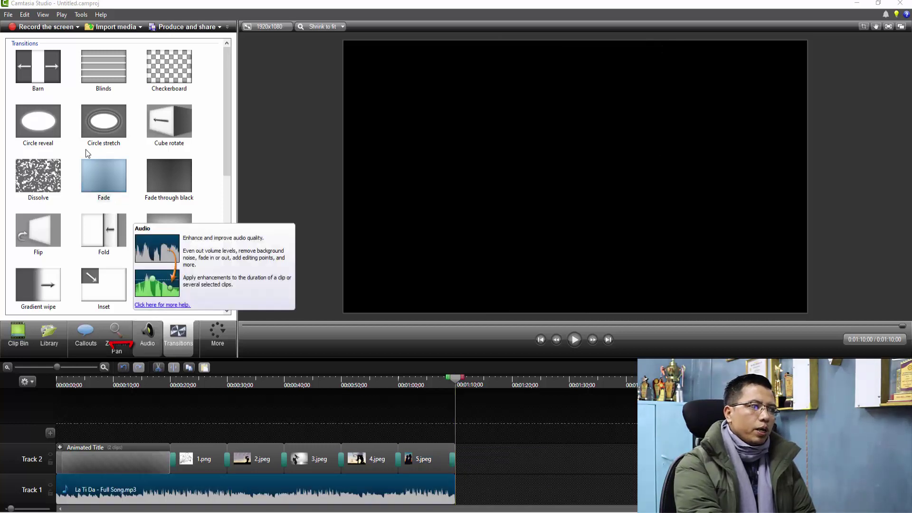
pyautogui.click(147, 337)
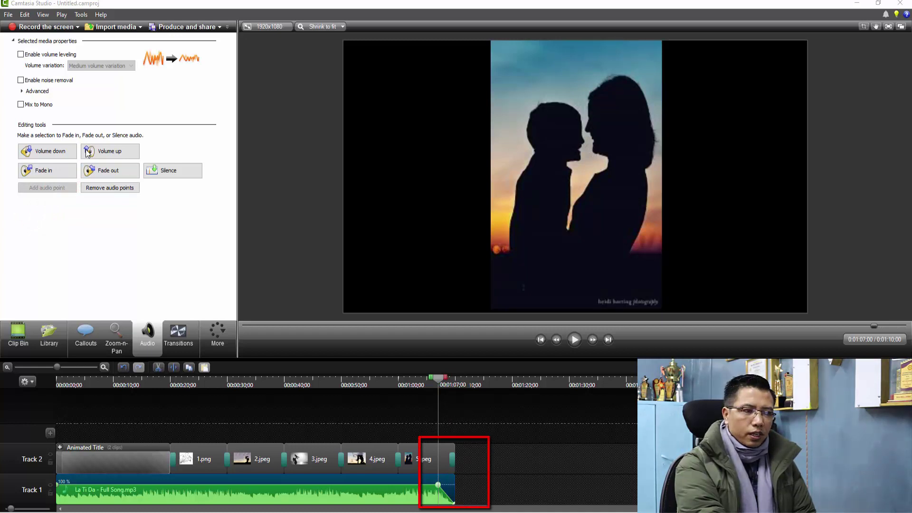
pyautogui.hotkey('ctrl', 'Left')
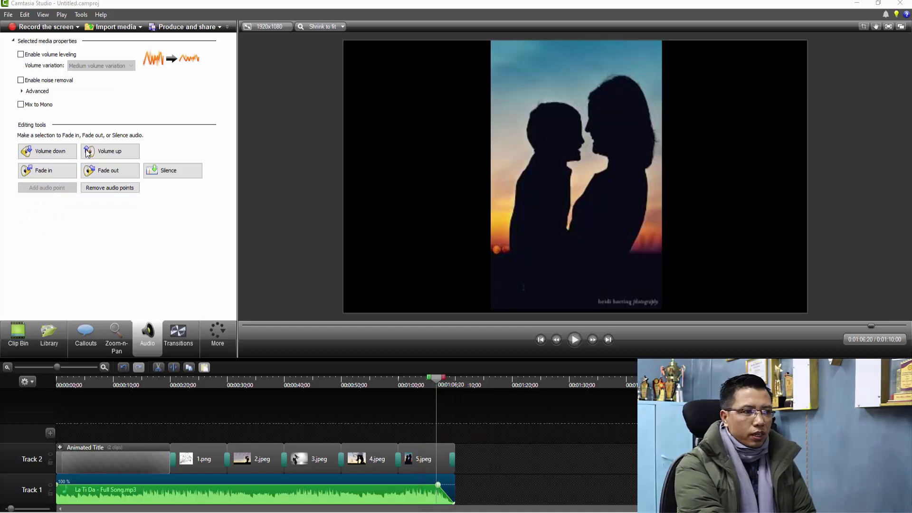
pyautogui.press('space')
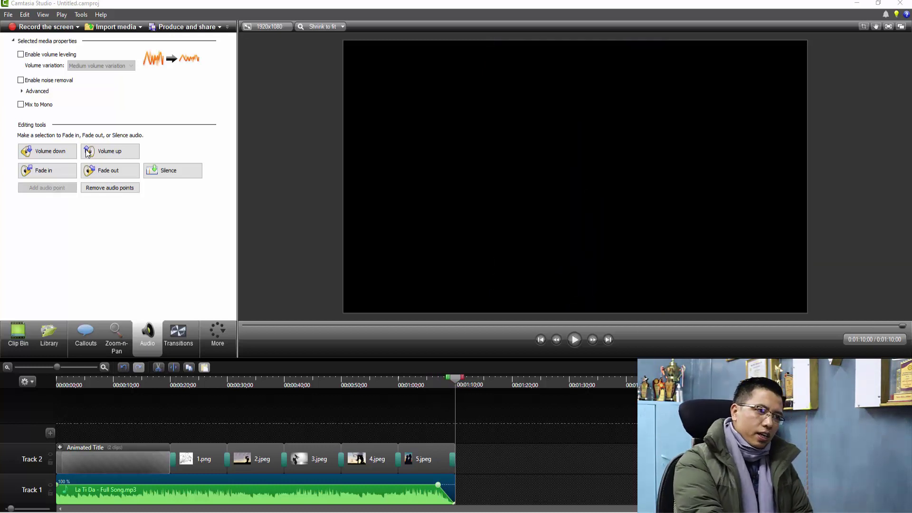
# - Try noise removal on the La Ti Da music with its advanced sensitivity setting, and undo it
pyautogui.hotkey('ctrl', 'Left')
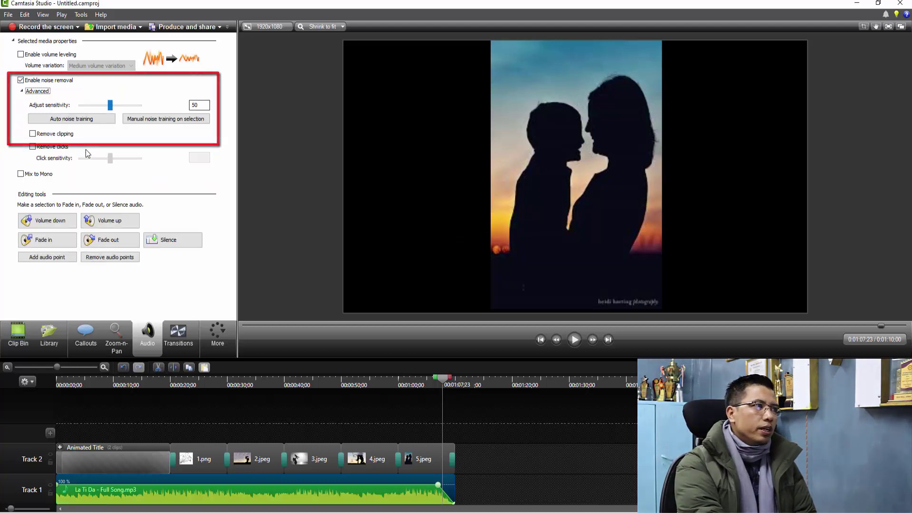
pyautogui.press('Tab')
pyautogui.press('Tab')
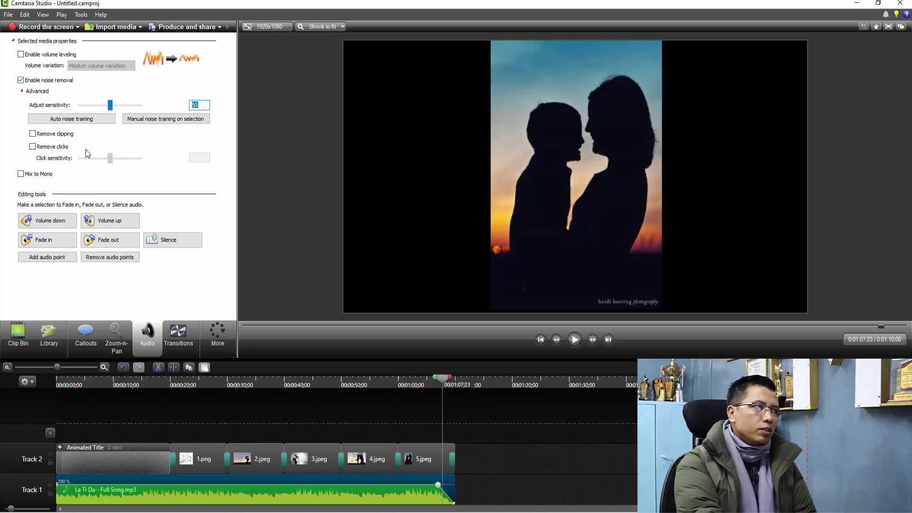
pyautogui.press('space')
pyautogui.hotkey('ctrl', 'z')
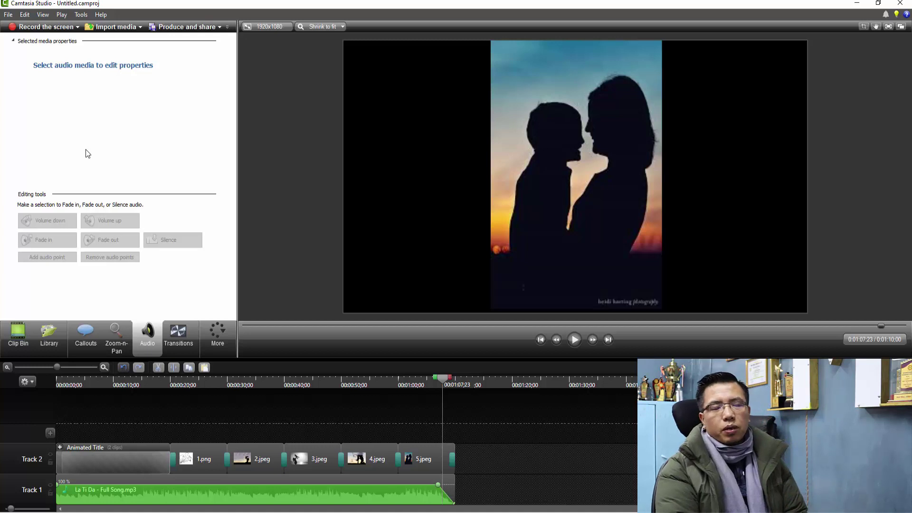
# - Adjust the volume of the La Ti Da music on Track 1 and play the slideshow from the beginning
pyautogui.click(256, 494)
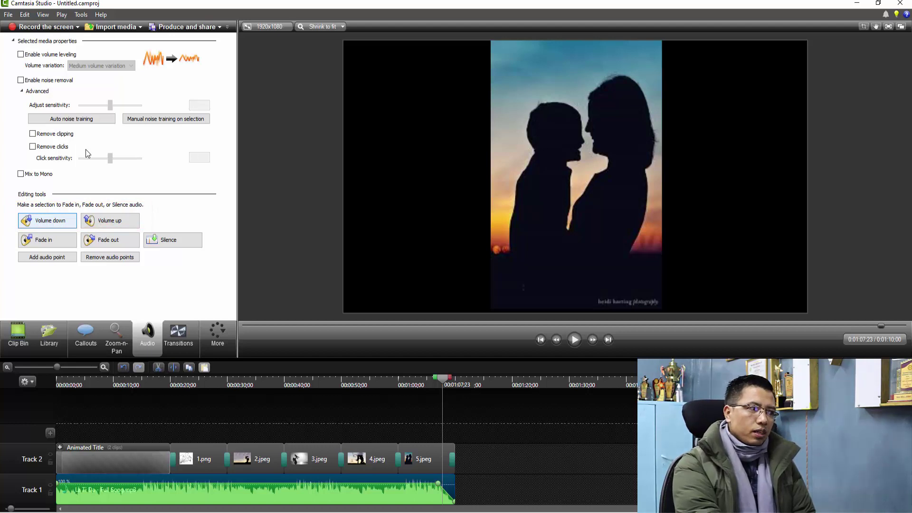
pyautogui.hotkey('ctrl', 'Home')
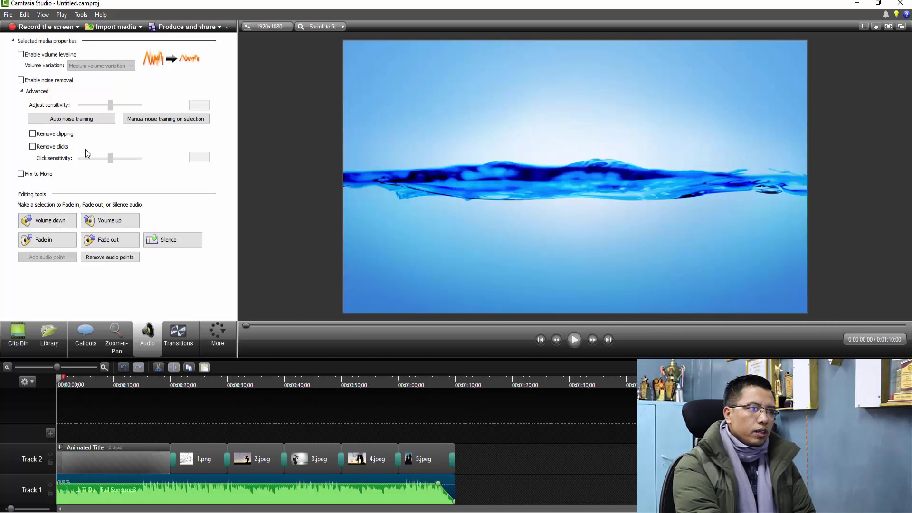
pyautogui.press('space')
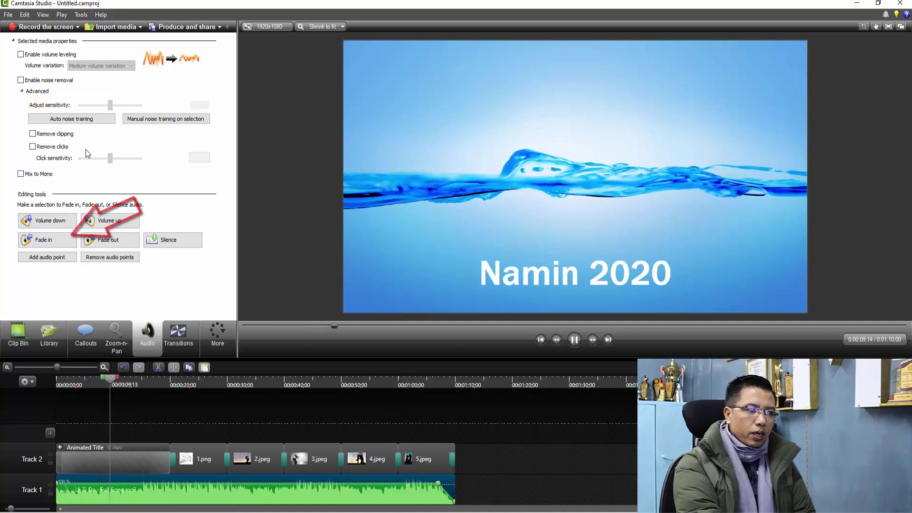
pyautogui.press('space')
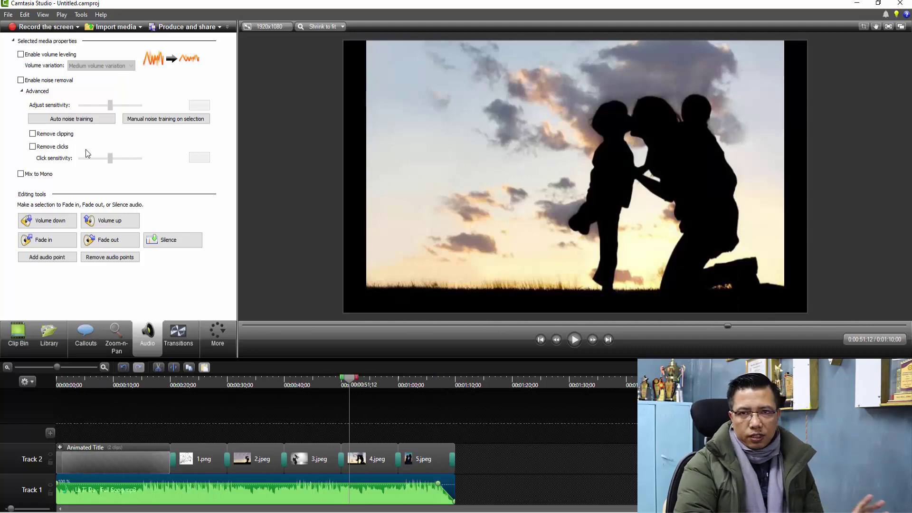
# - Start producing the video and choose the MP4 with Smart Player (up to 1080p) preset in the Production Wizard
pyautogui.press('Escape')
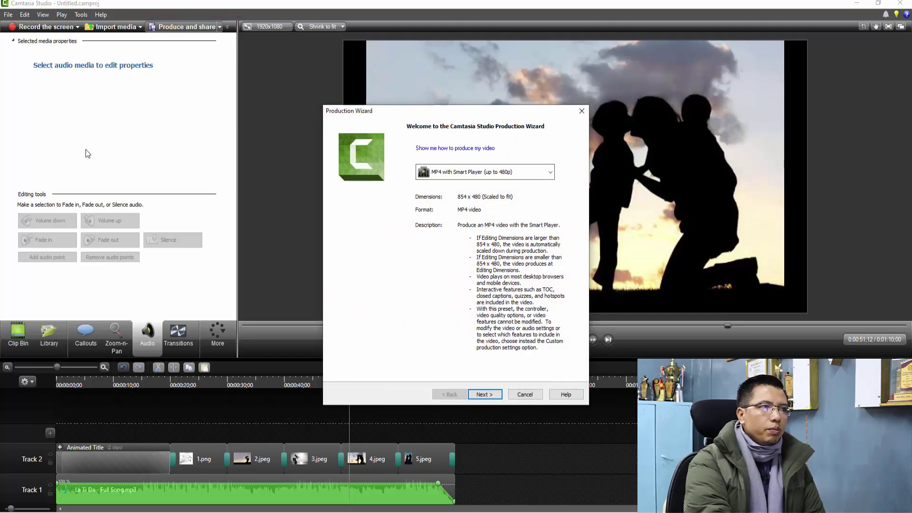
pyautogui.moveTo(501, 117); pyautogui.dragTo(561, 105)
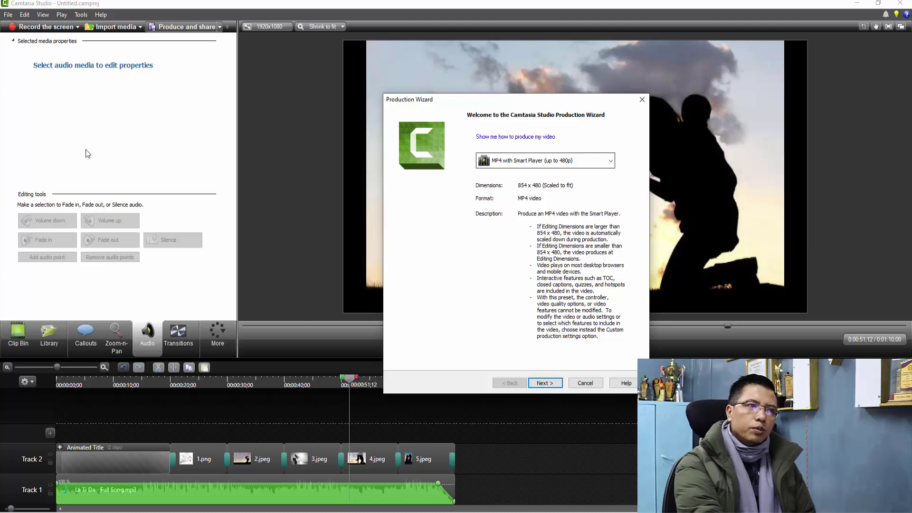
pyautogui.click(610, 160)
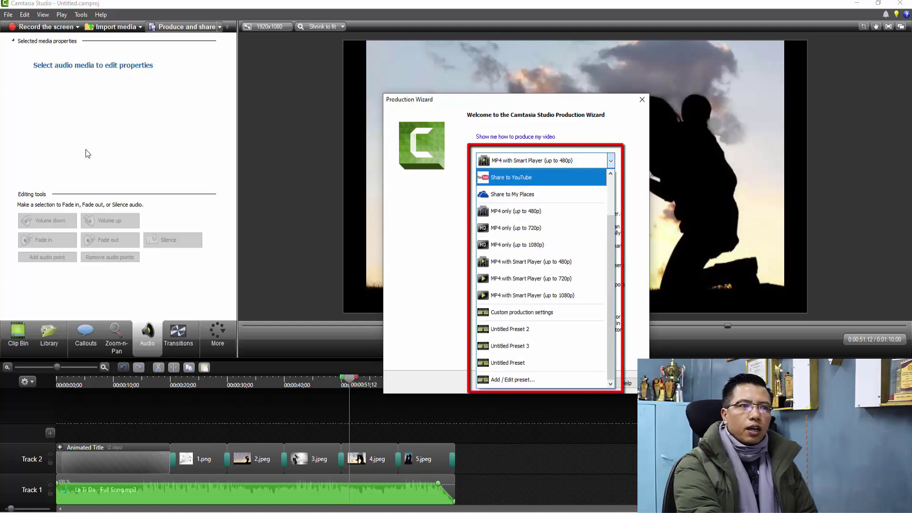
pyautogui.press('Down')
pyautogui.press('Down')
pyautogui.press('Down')
pyautogui.press('Down')
pyautogui.press('Up')
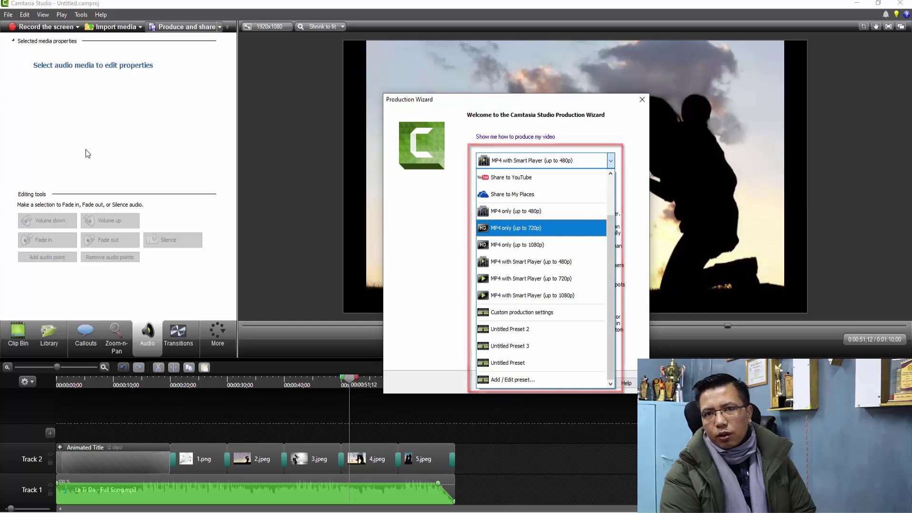
pyautogui.press('Down')
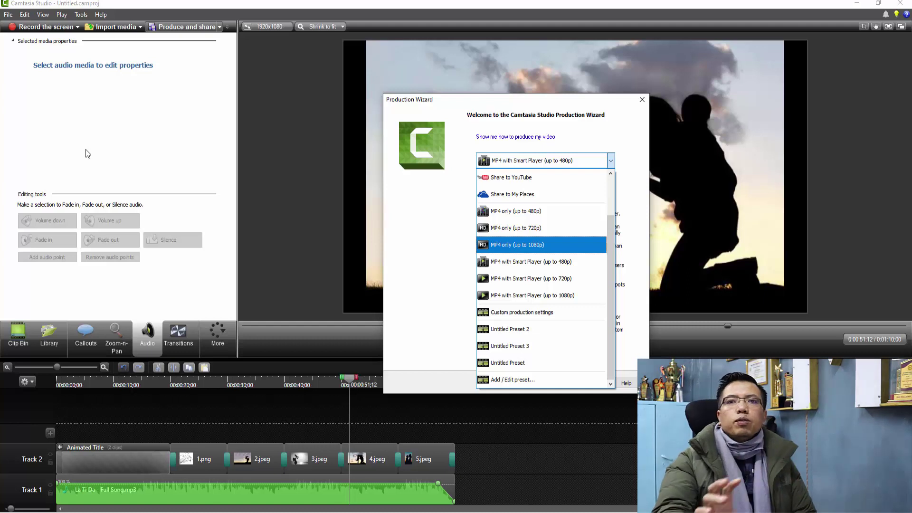
pyautogui.press('Down')
pyautogui.press('Down')
pyautogui.press('Down')
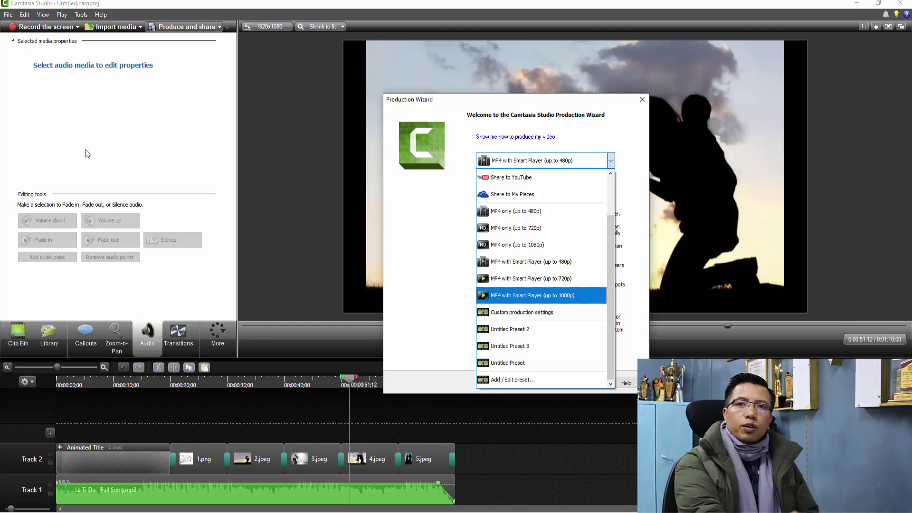
pyautogui.press('Return')
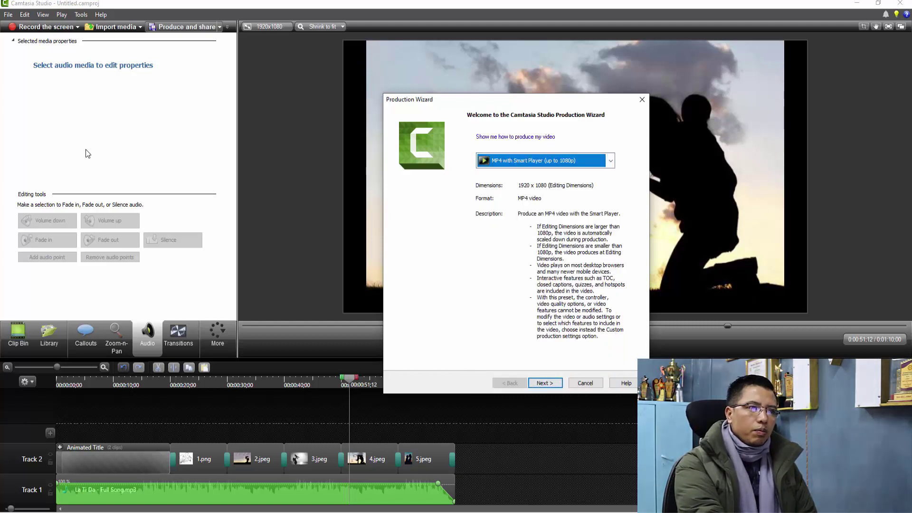
pyautogui.press('Tab')
pyautogui.press('Return')
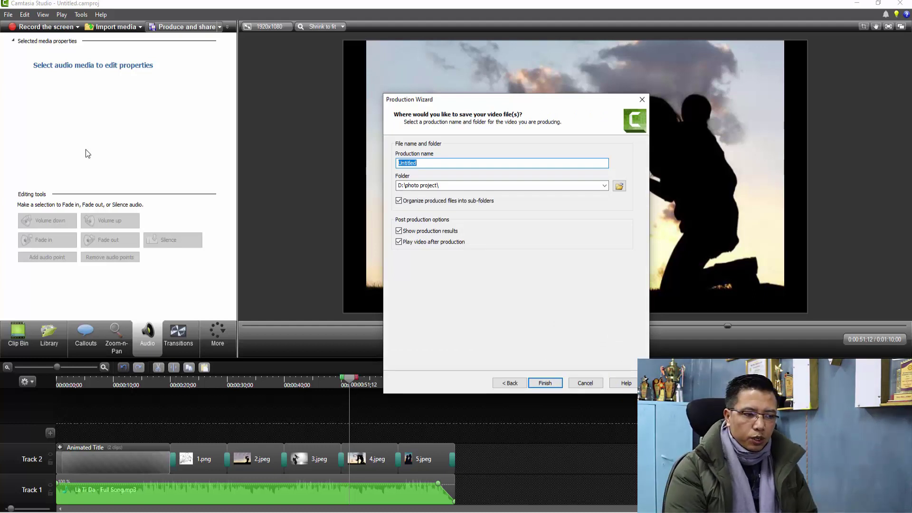
# - Name the production "project photo", keep the folder D:\photo project\ and produce the video
pyautogui.write('proj')
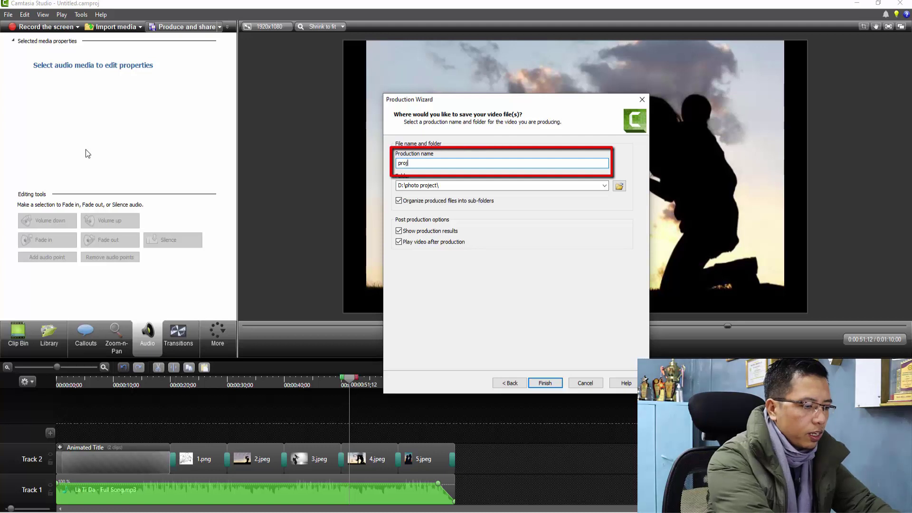
pyautogui.write('e')
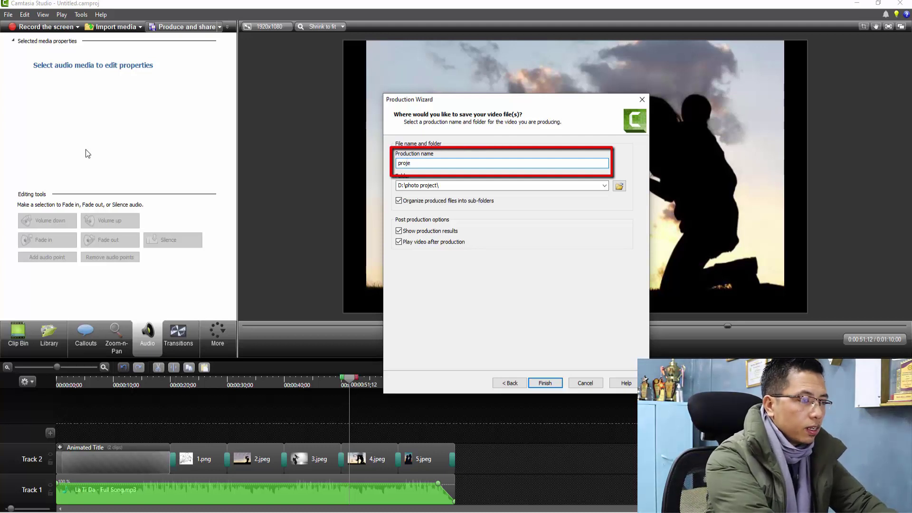
pyautogui.write('ct phot')
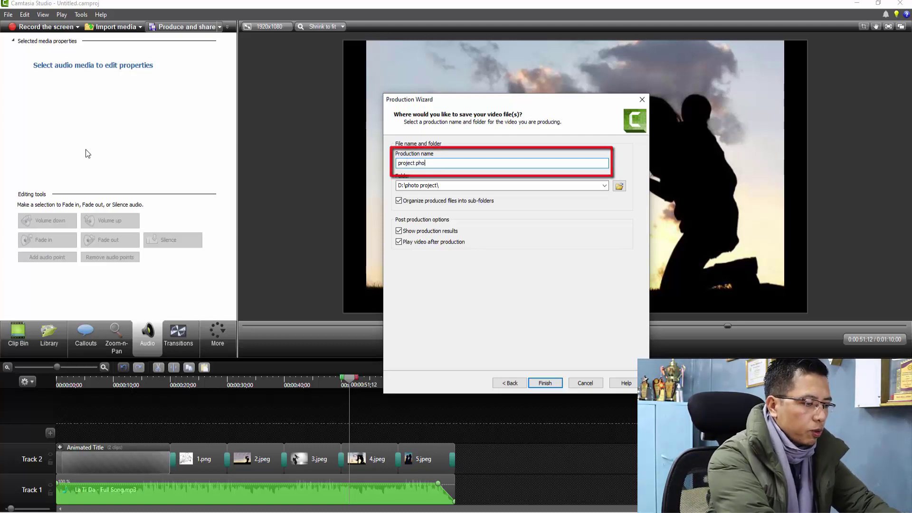
pyautogui.write('o')
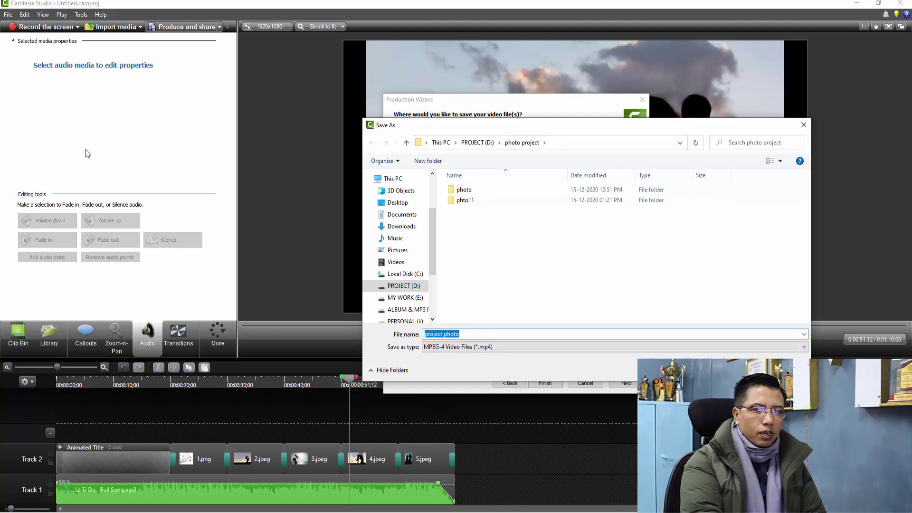
pyautogui.press('Return')
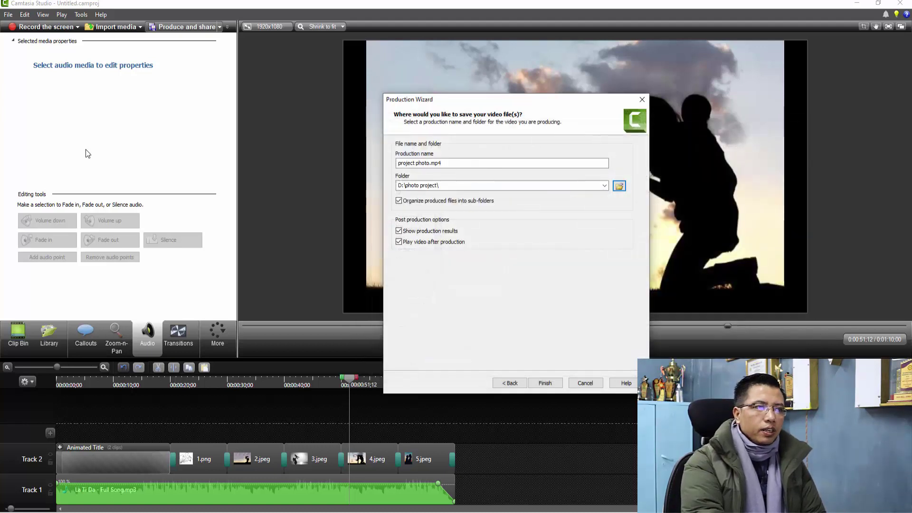
pyautogui.press('Return')
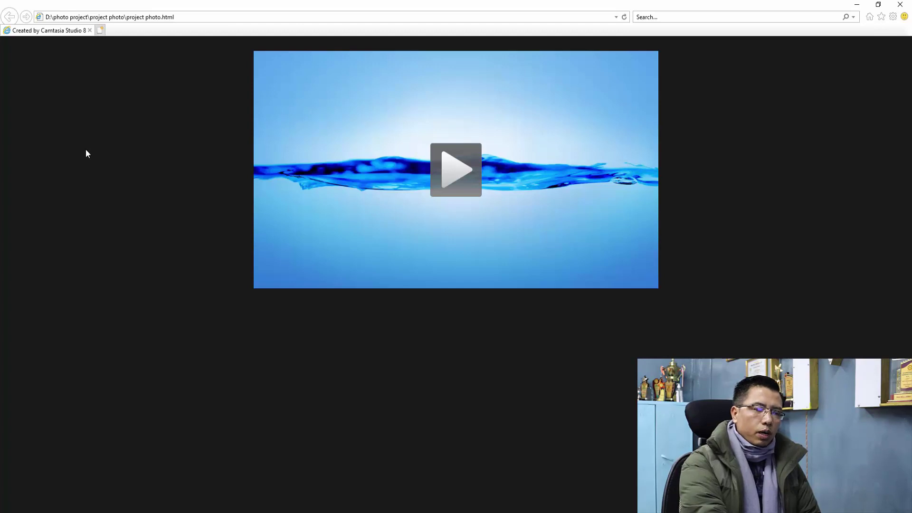
# - Play the produced video in the browser, close it and finish the Production Results dialog
pyautogui.press('F5')
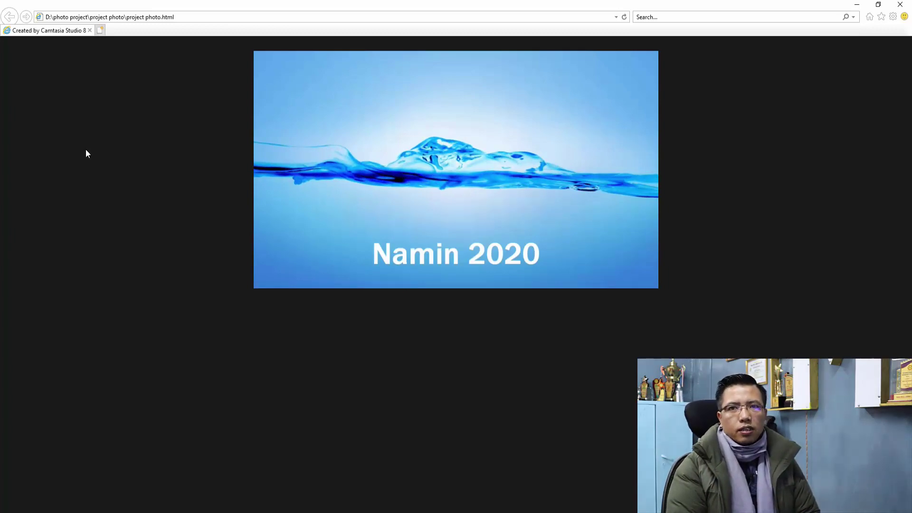
pyautogui.hotkey('alt', 'F4')
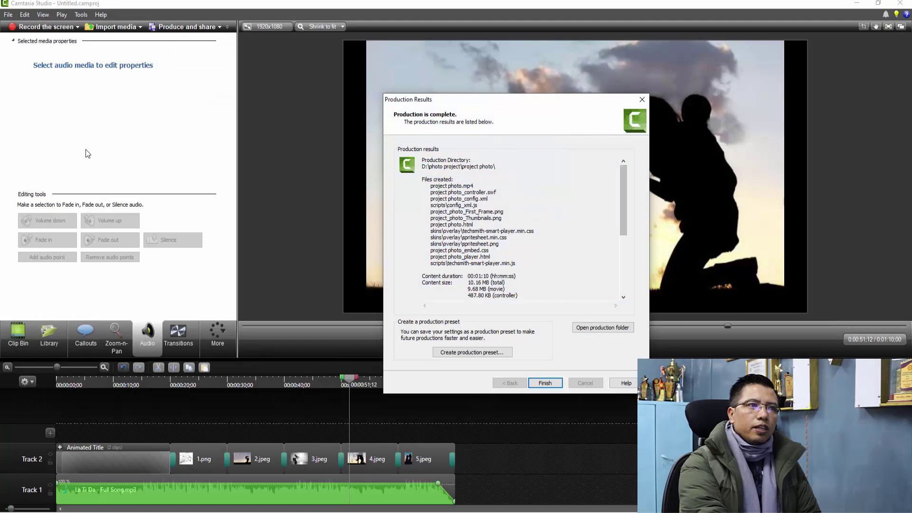
pyautogui.press('Return')
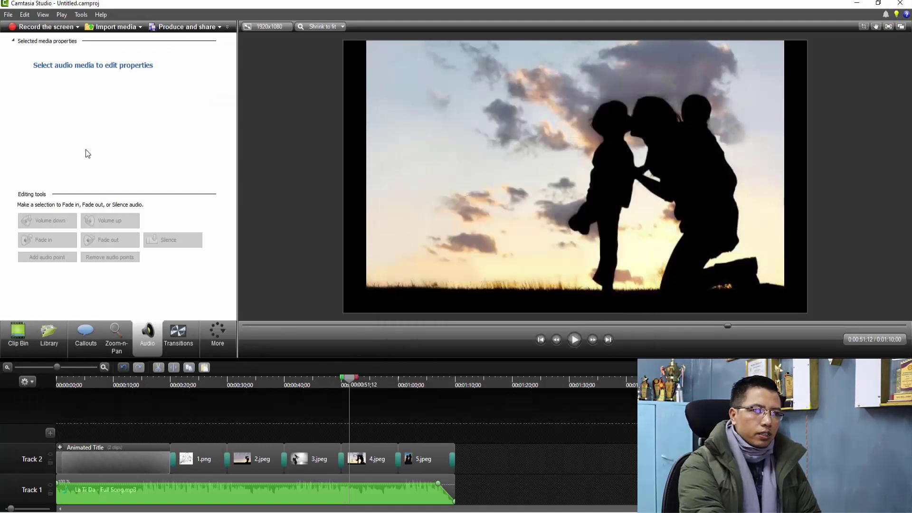
# - Switch to File Explorer, open the "project photo" folder inside D:\photo project and display its contents as large icons
pyautogui.press('super+d')
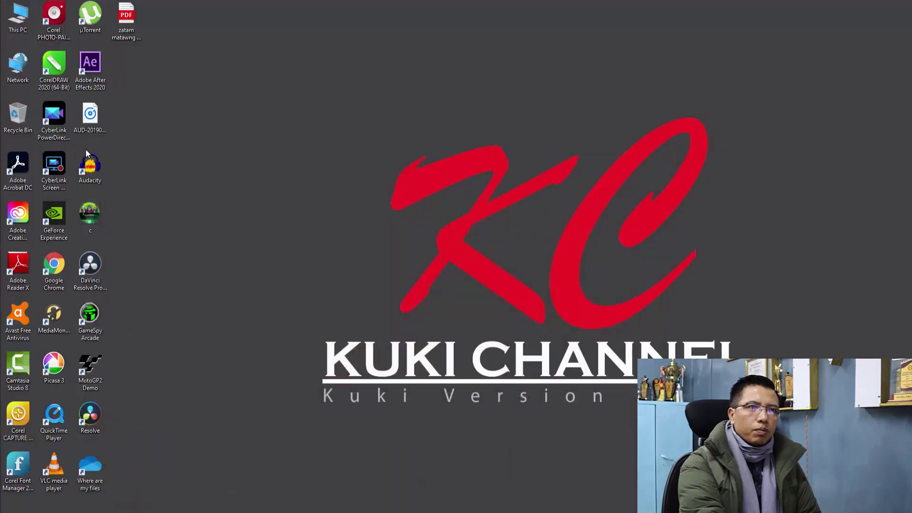
pyautogui.hotkey('alt', 'Tab')
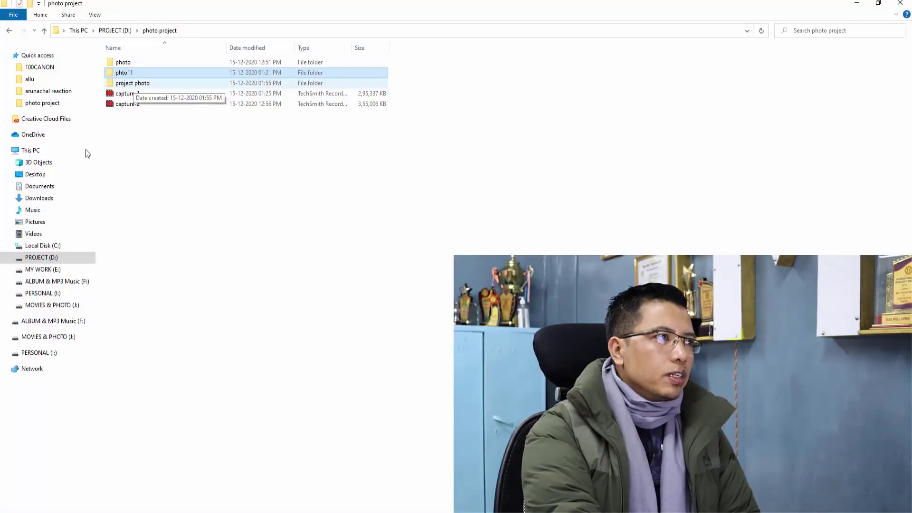
pyautogui.press('Down')
pyautogui.press('Return')
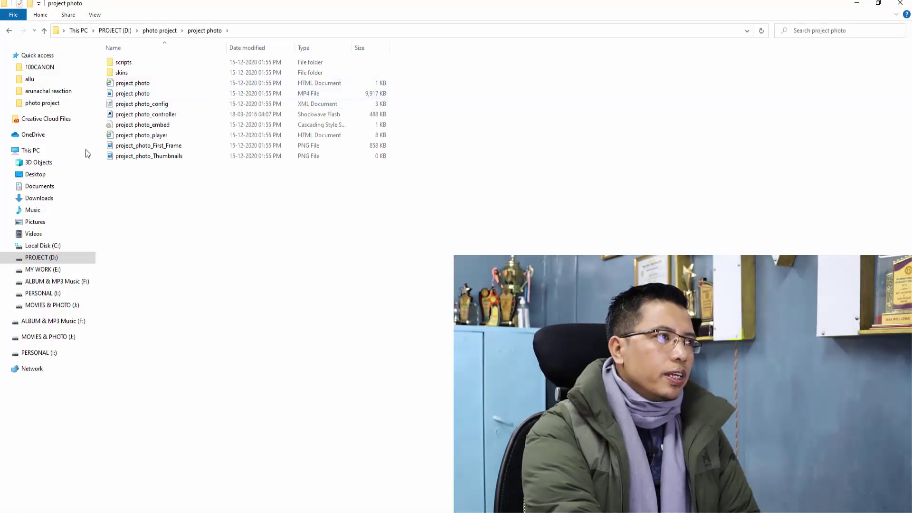
pyautogui.click(94, 15)
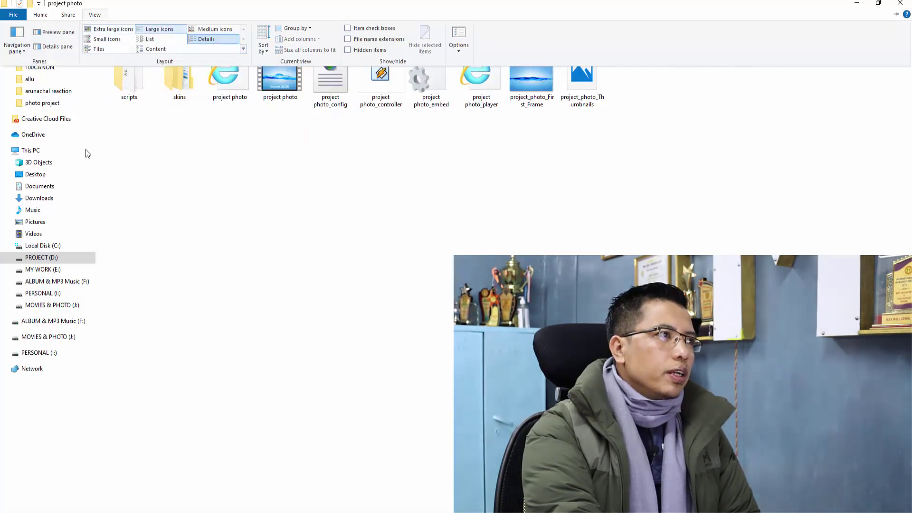
pyautogui.click(162, 31)
# - Examine the files produced in the folder and check the properties of the project photo MP4 video
pyautogui.moveTo(687, 78)
pyautogui.mouseDown()
pyautogui.moveTo(424, 118)
pyautogui.moveTo(142, 130)
pyautogui.mouseUp()
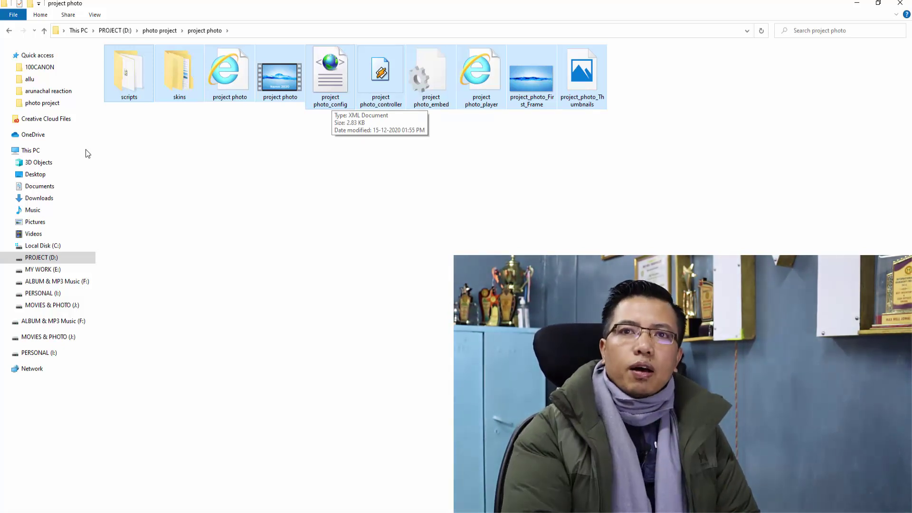
pyautogui.click(409, 171)
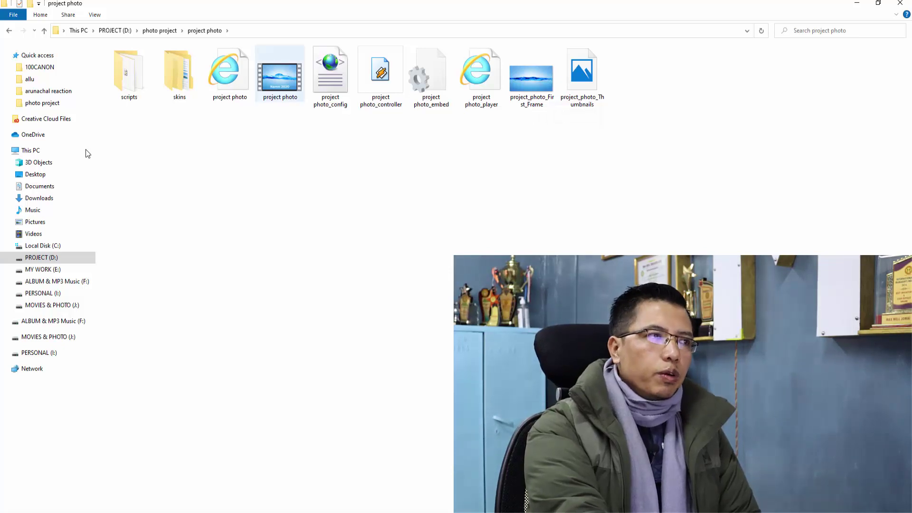
pyautogui.rightClick(282, 77)
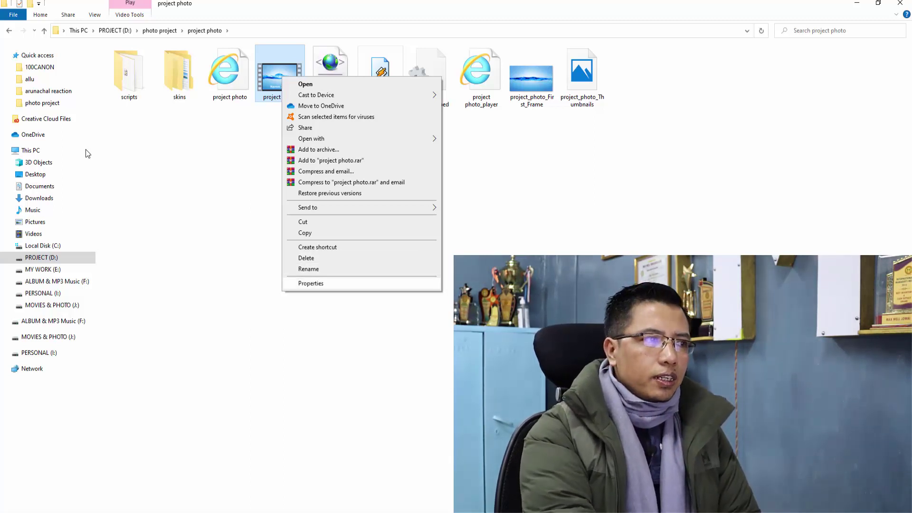
pyautogui.press('Return')
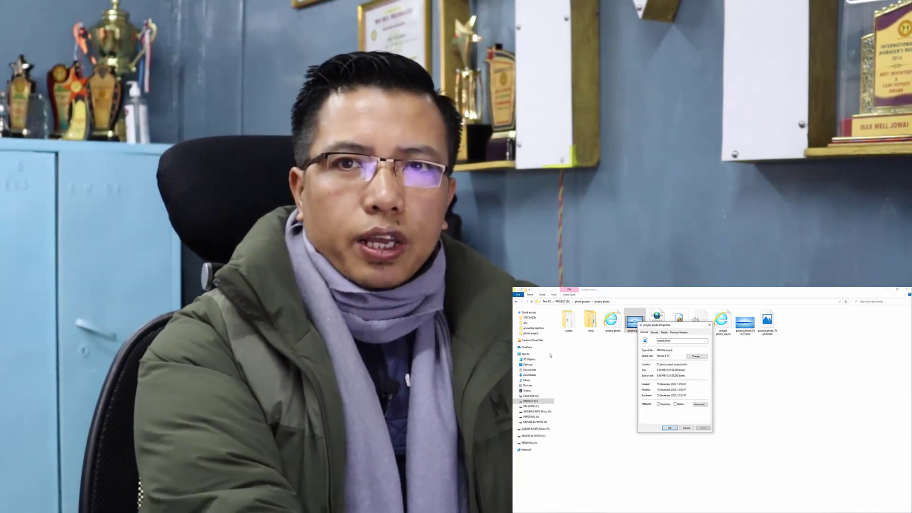
pyautogui.press('Escape')
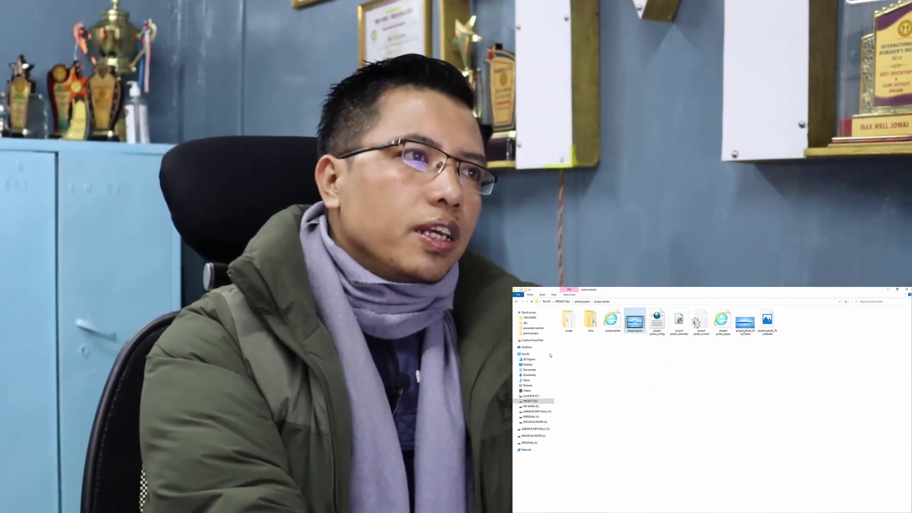